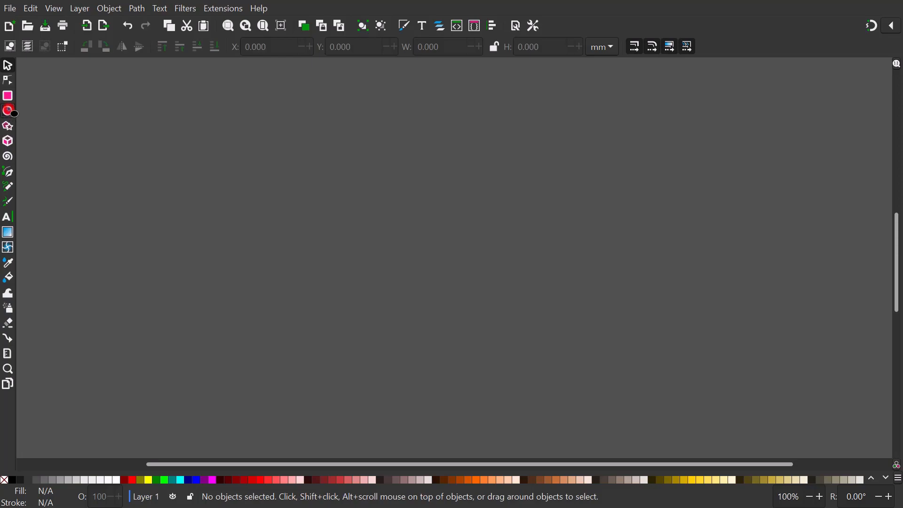
Step: Draw a black circle and resize it to 300 px wide and high with its proportions locked
{"action": "left_click_drag", "start_coordinate": [296, 267], "coordinate": [383, 349]}
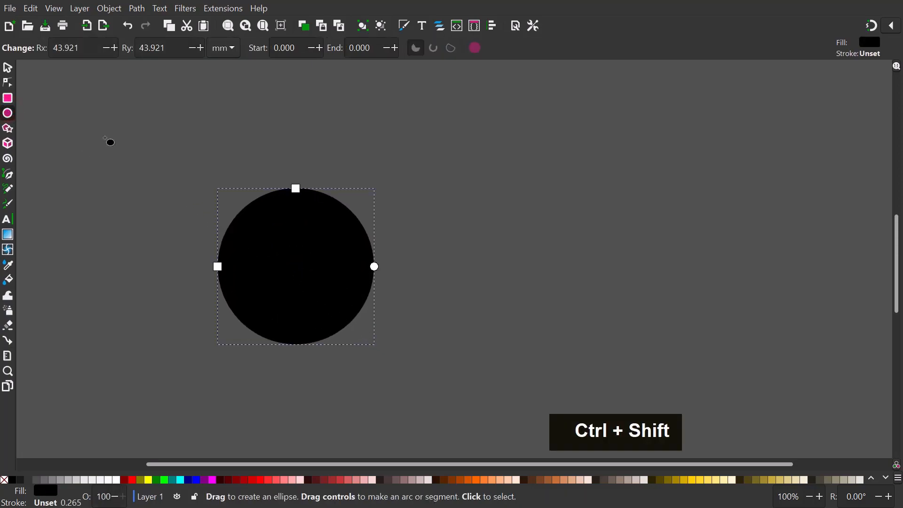
{"action": "left_click", "coordinate": [8, 66]}
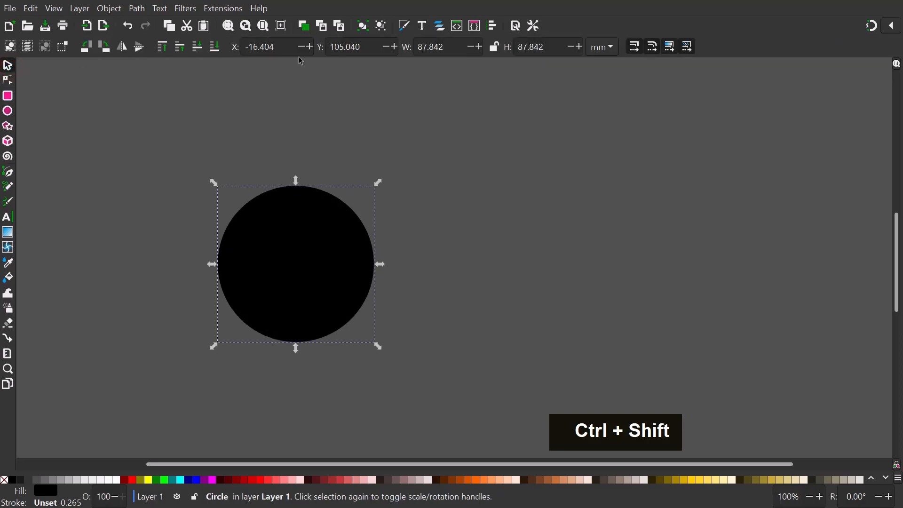
{"action": "left_click", "coordinate": [606, 47]}
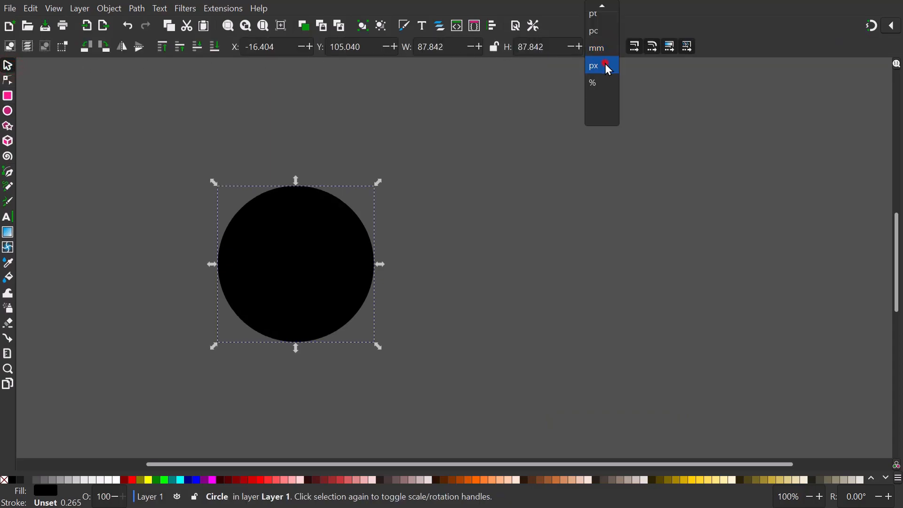
{"action": "left_click", "coordinate": [607, 66]}
{"action": "left_click", "coordinate": [495, 47]}
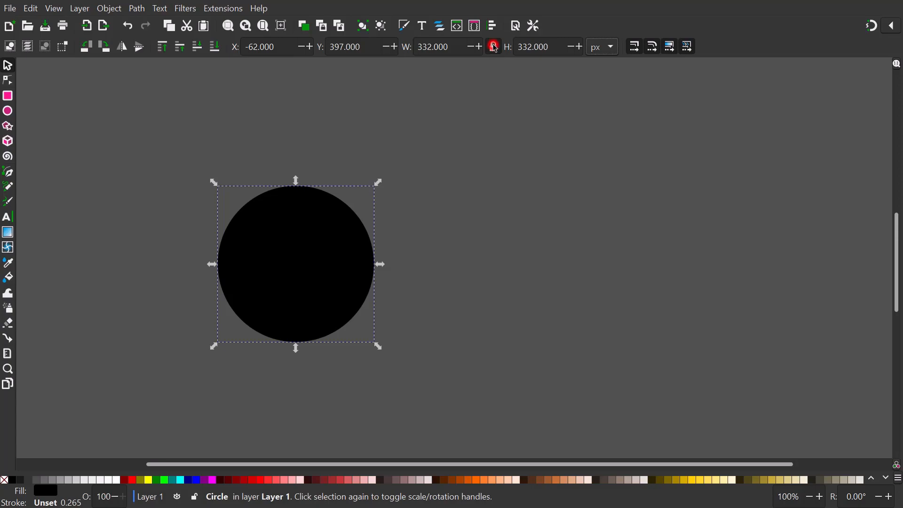
{"action": "left_click", "coordinate": [555, 47]}
{"action": "type", "text": "300"}
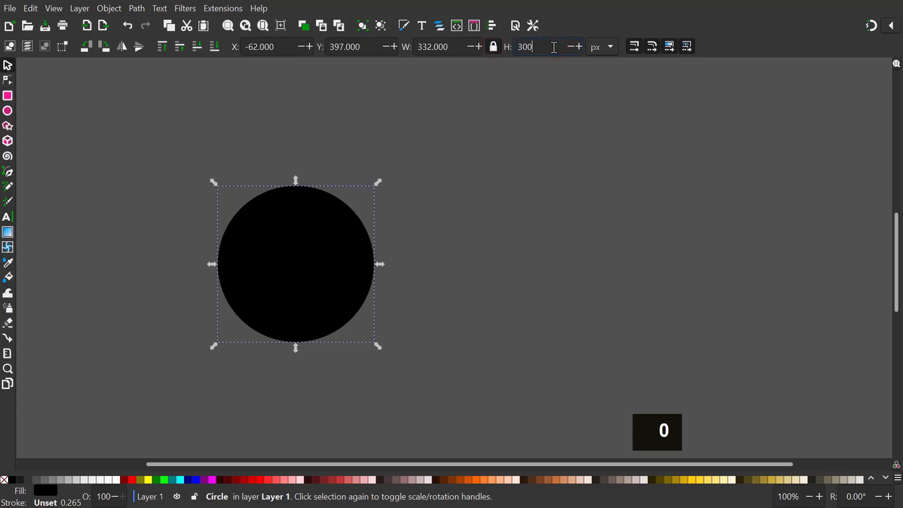
{"action": "key", "text": "Return"}
Step: Convert the circle object to a path
{"action": "key", "text": "3"}
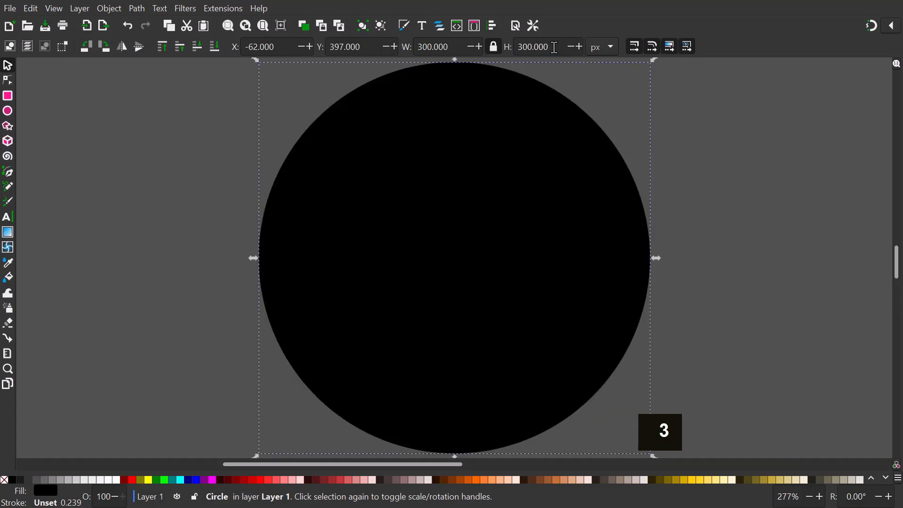
{"action": "key", "text": "minus"}
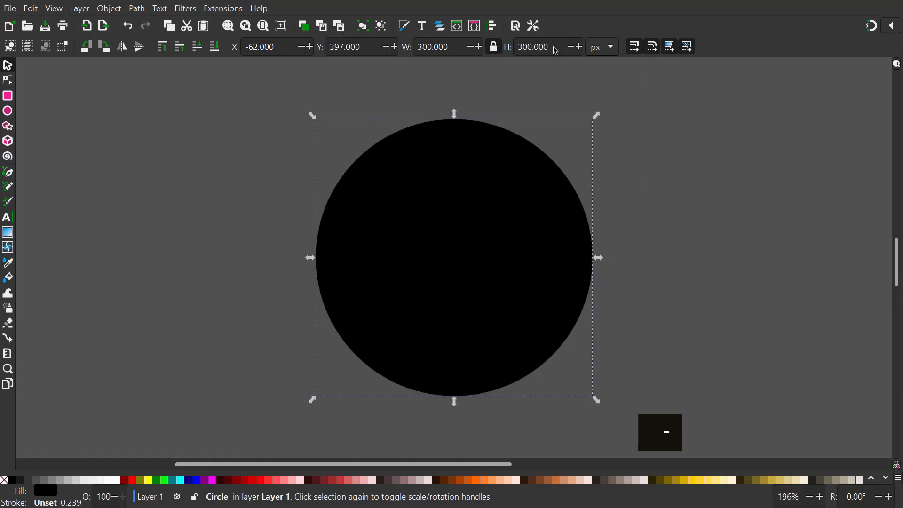
{"action": "scroll", "coordinate": [556, 50], "scroll_direction": "right", "scroll_amount": 2}
{"action": "scroll", "coordinate": [555, 50], "scroll_direction": "right", "scroll_amount": 2}
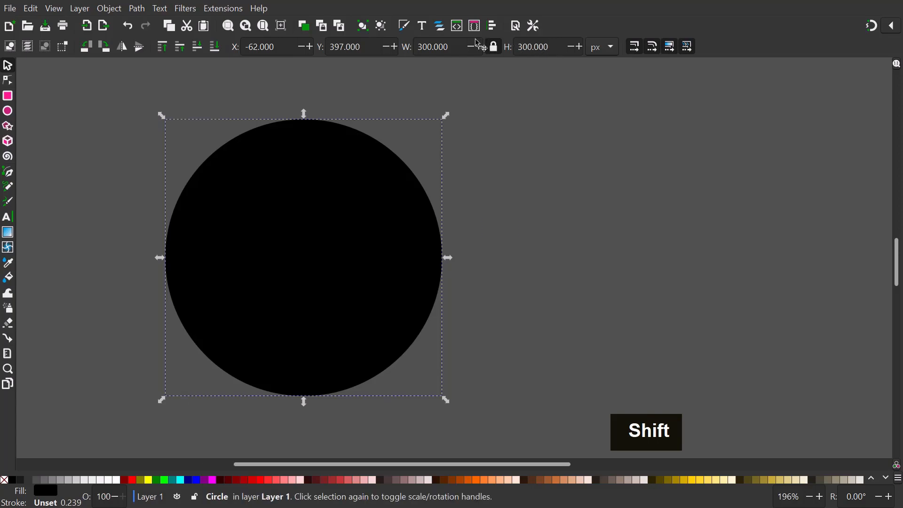
{"action": "left_click", "coordinate": [138, 9]}
{"action": "left_click", "coordinate": [136, 21]}
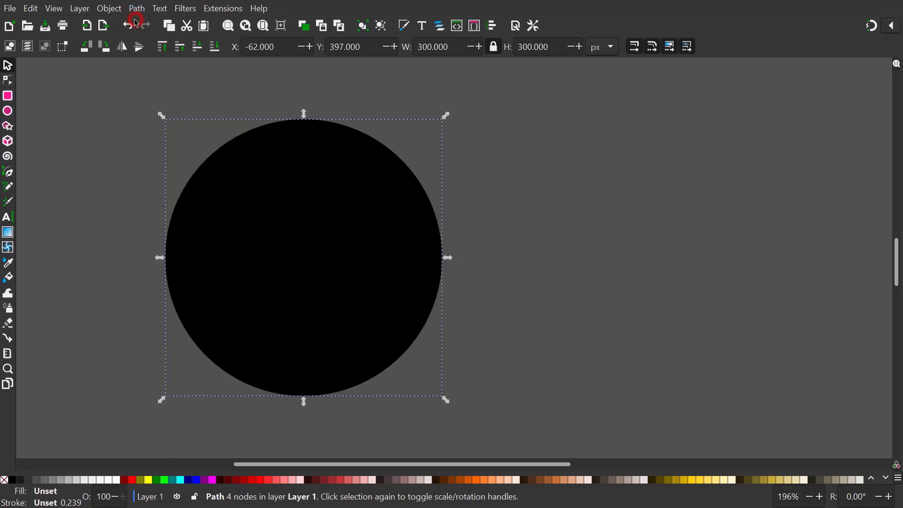
Step: Break the circular path at all four nodes and break it apart into separate arcs
{"action": "left_click", "coordinate": [9, 80]}
{"action": "left_click_drag", "start_coordinate": [99, 93], "coordinate": [538, 425]}
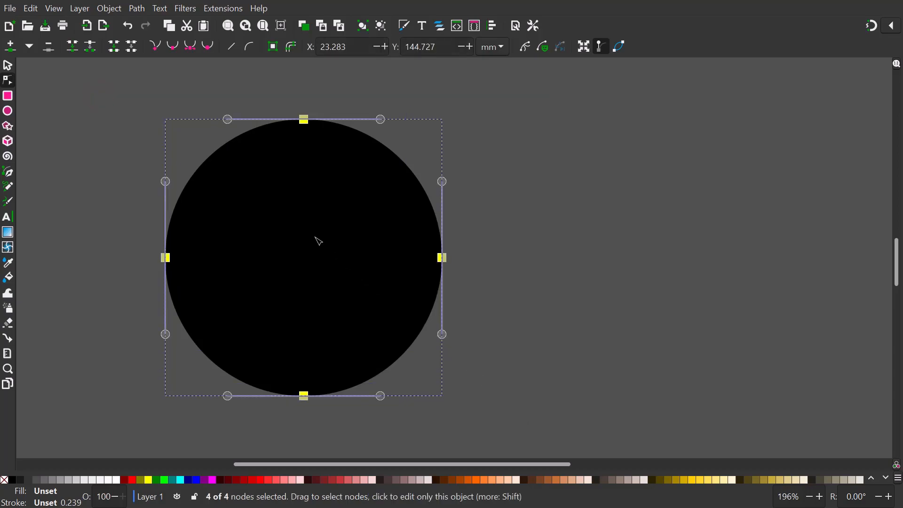
{"action": "left_click", "coordinate": [91, 47]}
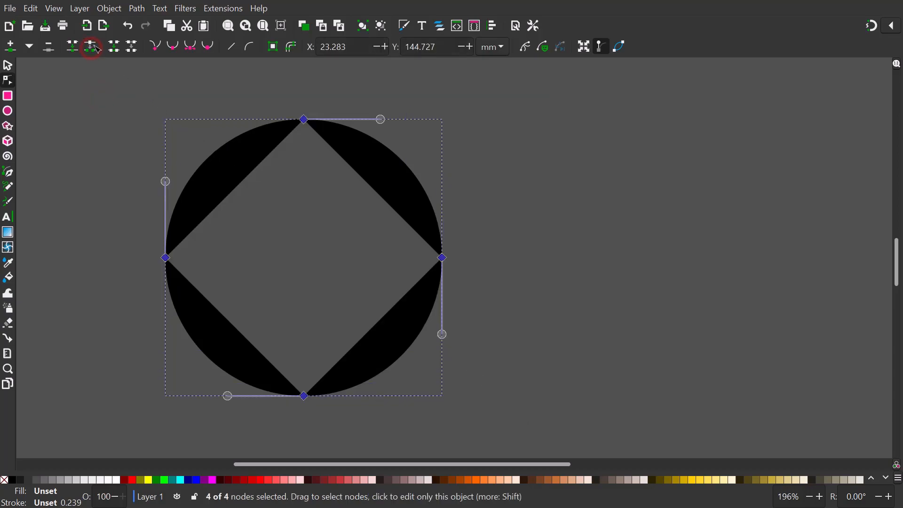
{"action": "left_click", "coordinate": [137, 10]}
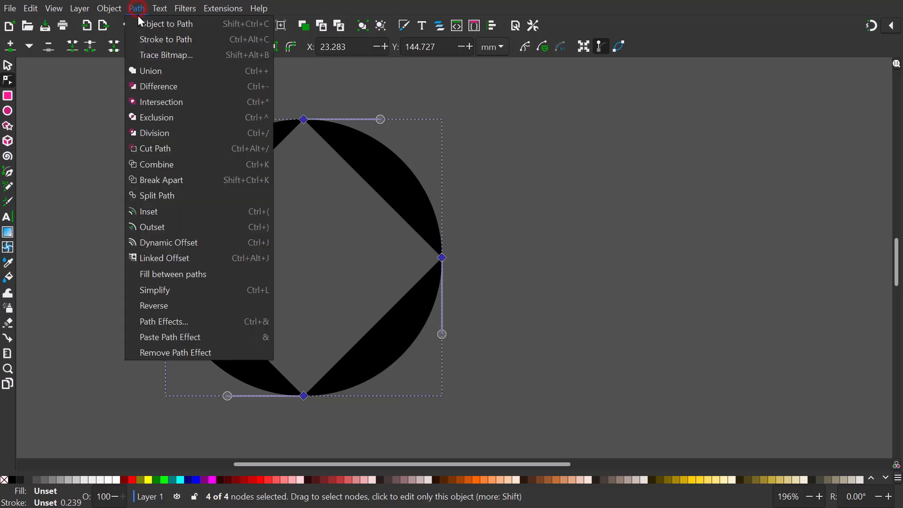
{"action": "left_click", "coordinate": [141, 179]}
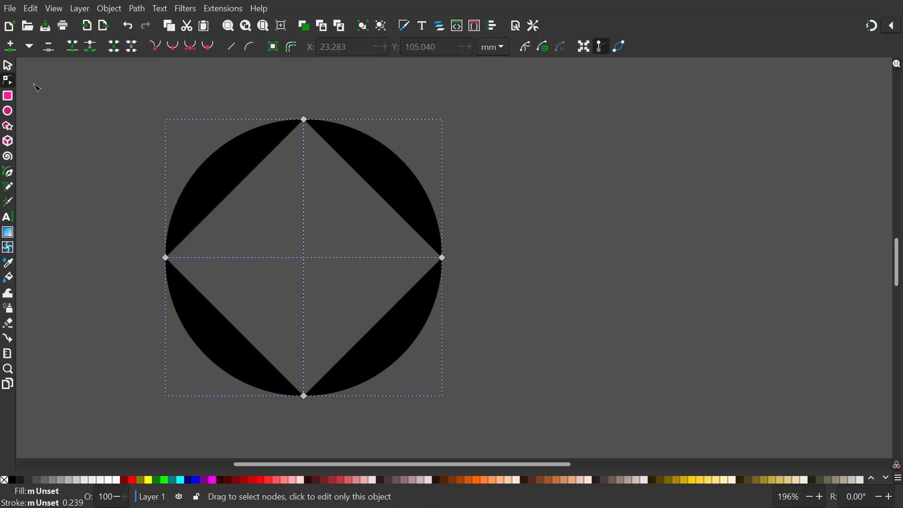
Step: Delete the two upper arcs of the circle
{"action": "left_click", "coordinate": [10, 64]}
{"action": "left_click", "coordinate": [71, 103]}
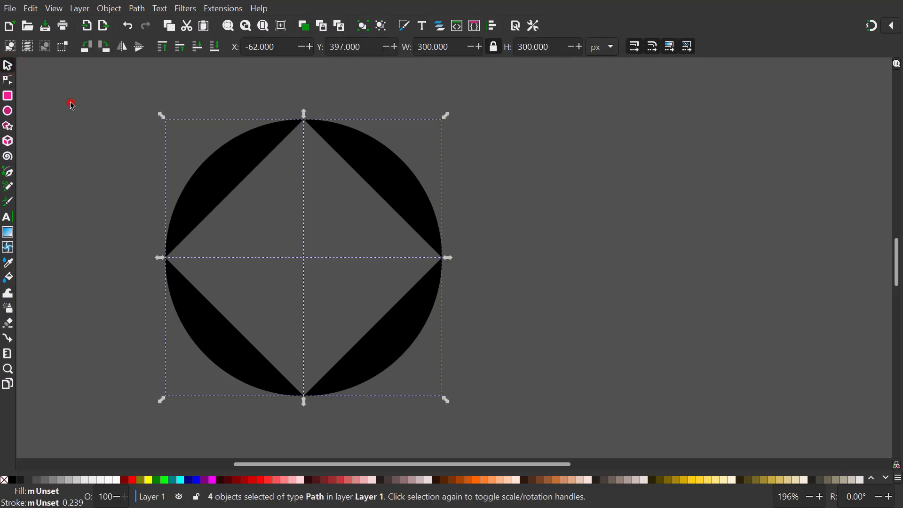
{"action": "left_click_drag", "start_coordinate": [132, 96], "coordinate": [515, 305]}
{"action": "right_click", "coordinate": [482, 241]}
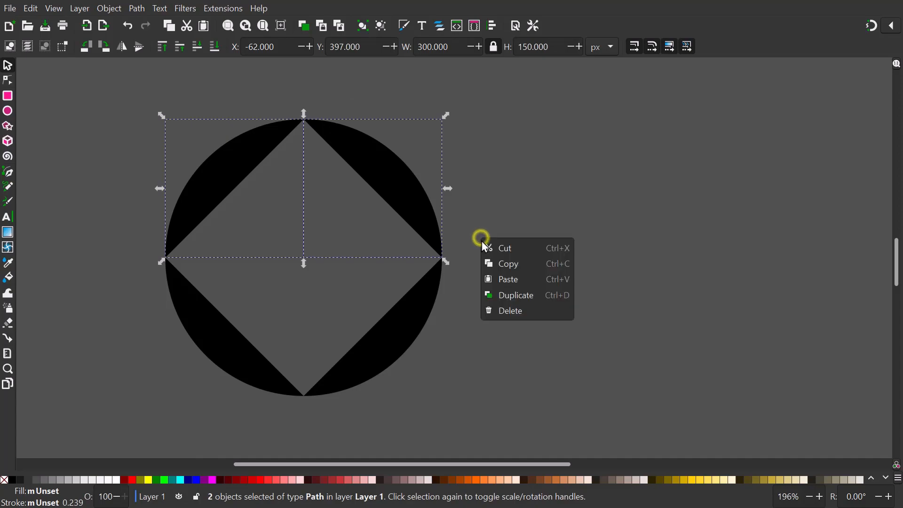
{"action": "left_click", "coordinate": [499, 311]}
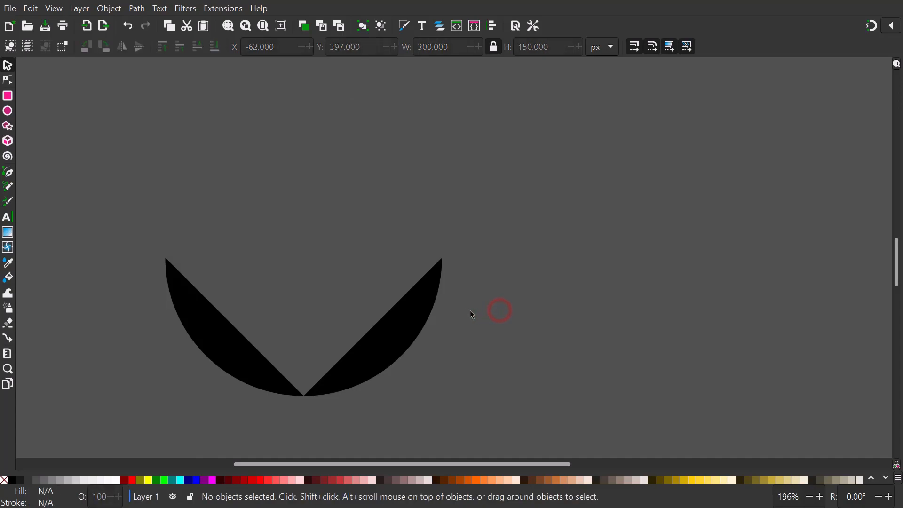
Step: Flip the lower-right arc vertically
{"action": "left_click", "coordinate": [419, 314]}
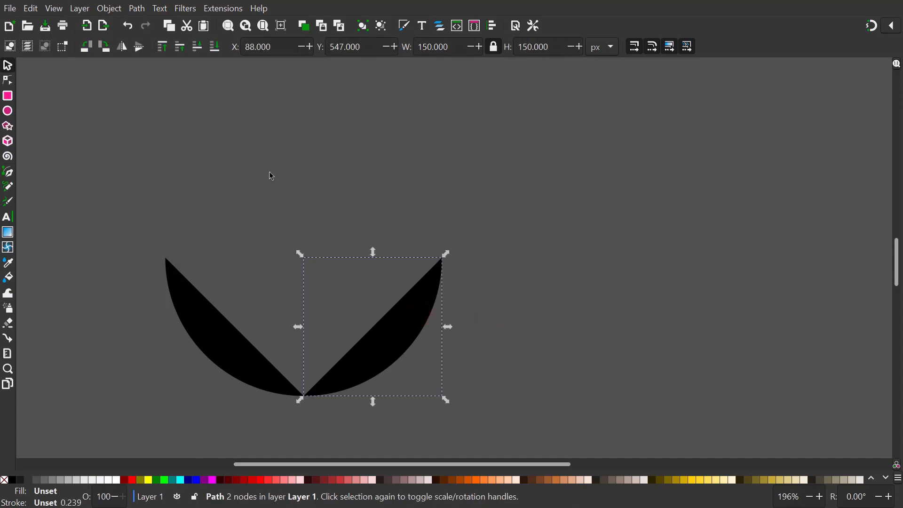
{"action": "left_click", "coordinate": [140, 49]}
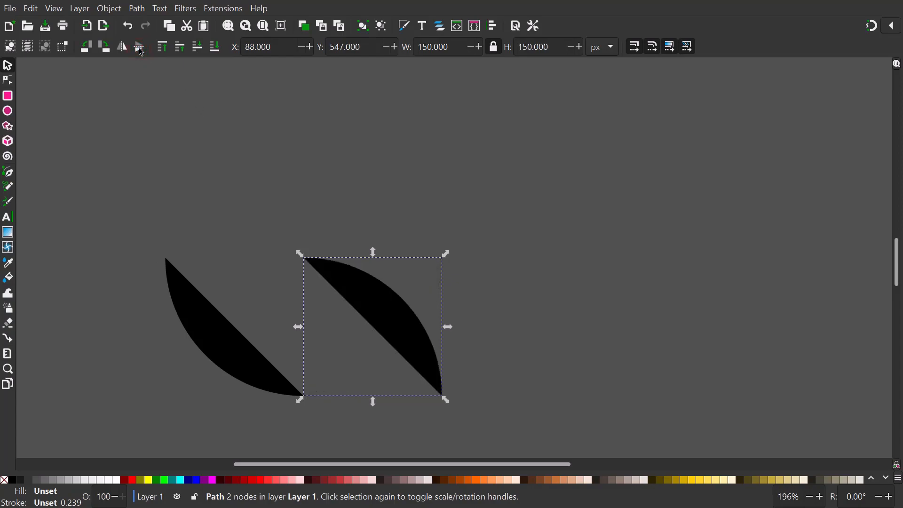
{"action": "scroll", "coordinate": [157, 70], "scroll_direction": "down", "scroll_amount": 4}
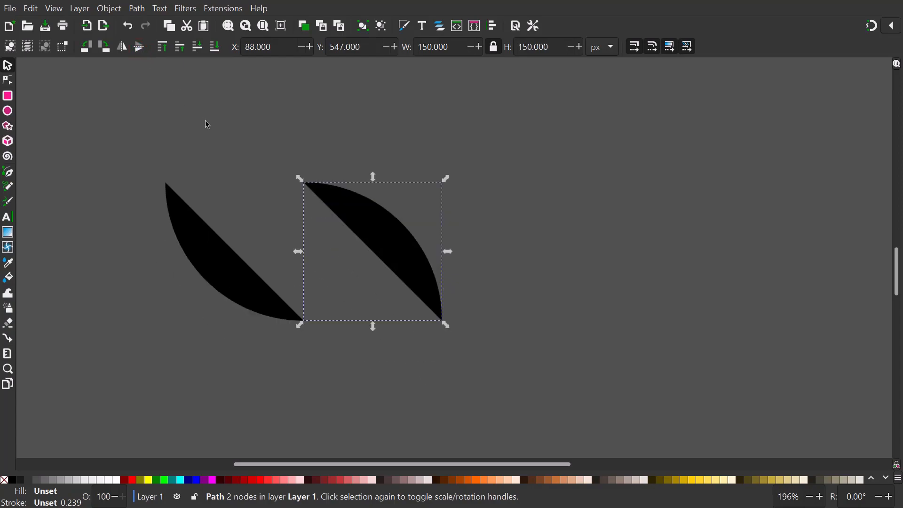
{"action": "left_click", "coordinate": [228, 146]}
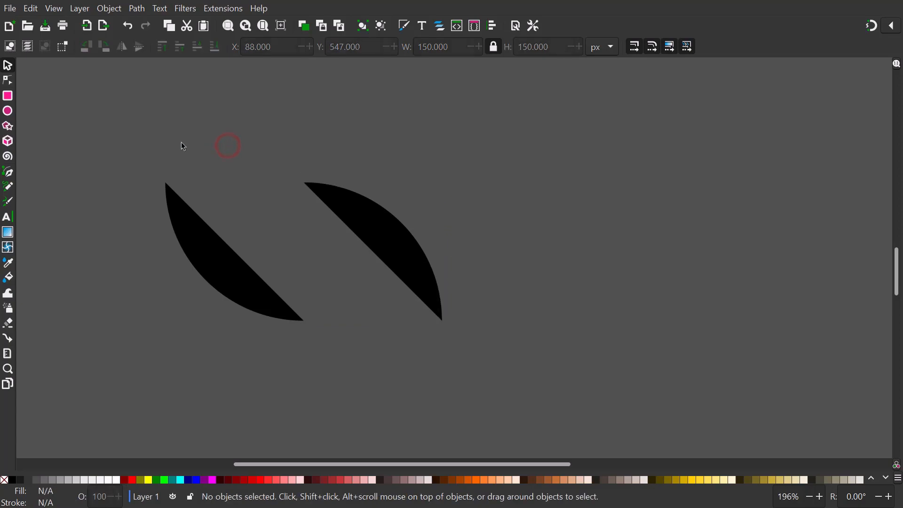
Step: Give both arcs a green stroke and remove their fill
{"action": "left_click_drag", "start_coordinate": [130, 142], "coordinate": [549, 360]}
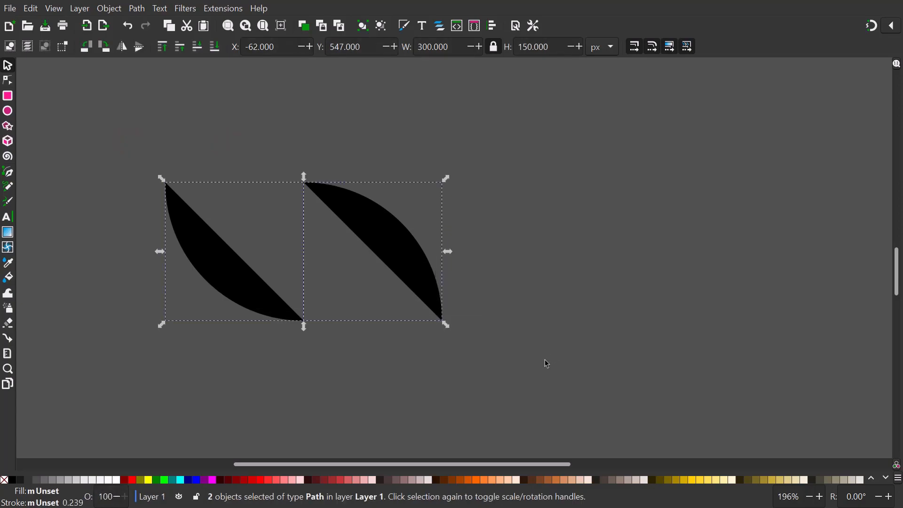
{"action": "right_click", "coordinate": [163, 479]}
{"action": "left_click", "coordinate": [188, 426]}
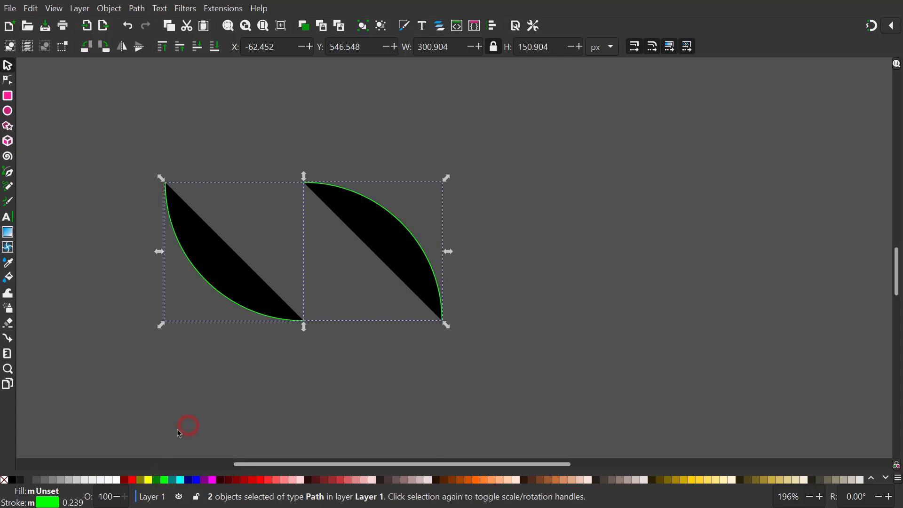
{"action": "right_click", "coordinate": [51, 496]}
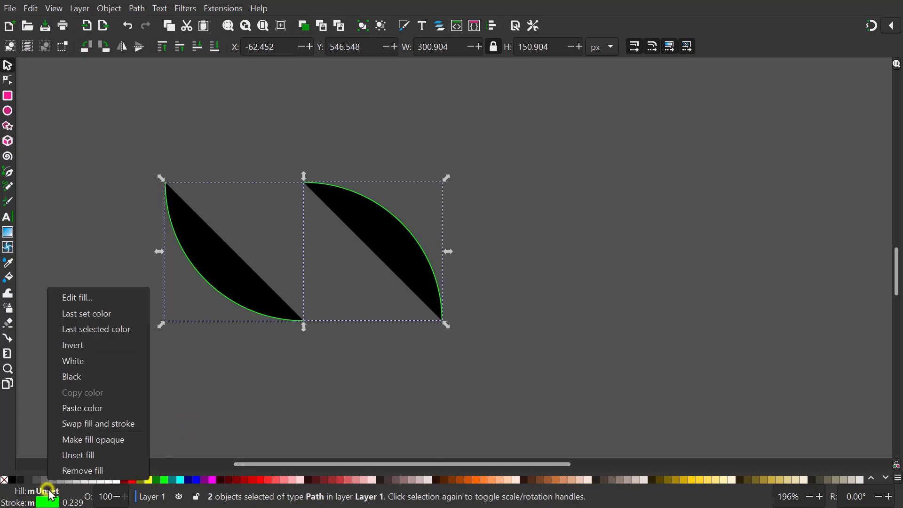
{"action": "left_click", "coordinate": [69, 469]}
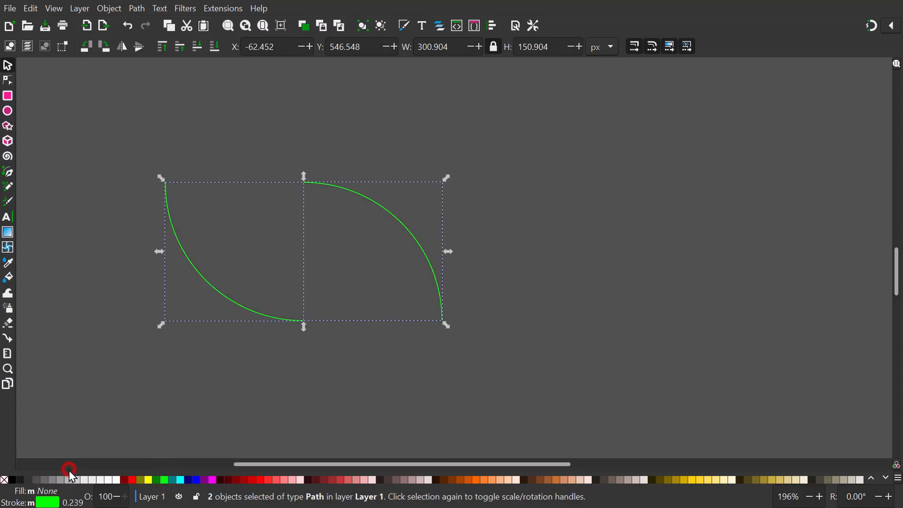
Step: Set the stroke width of both arcs to 4 mm and their opacity to 50%
{"action": "right_click", "coordinate": [74, 502]}
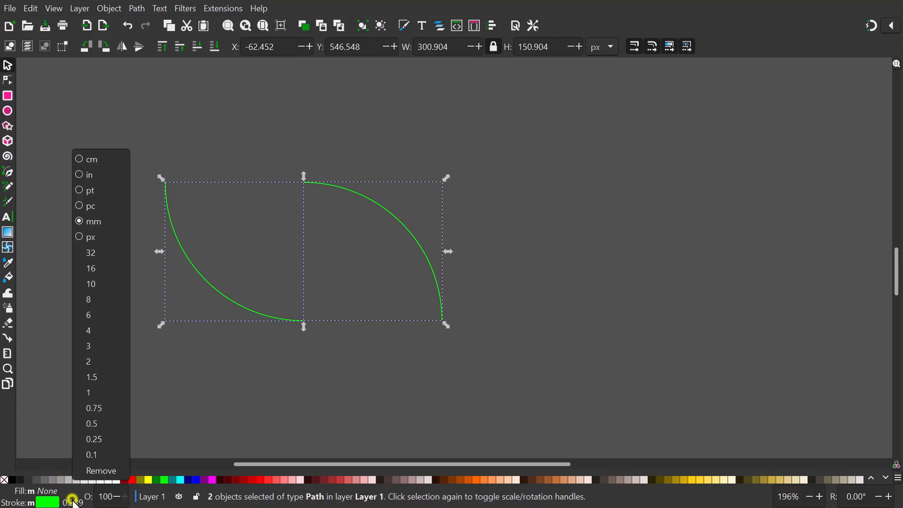
{"action": "left_click", "coordinate": [97, 332]}
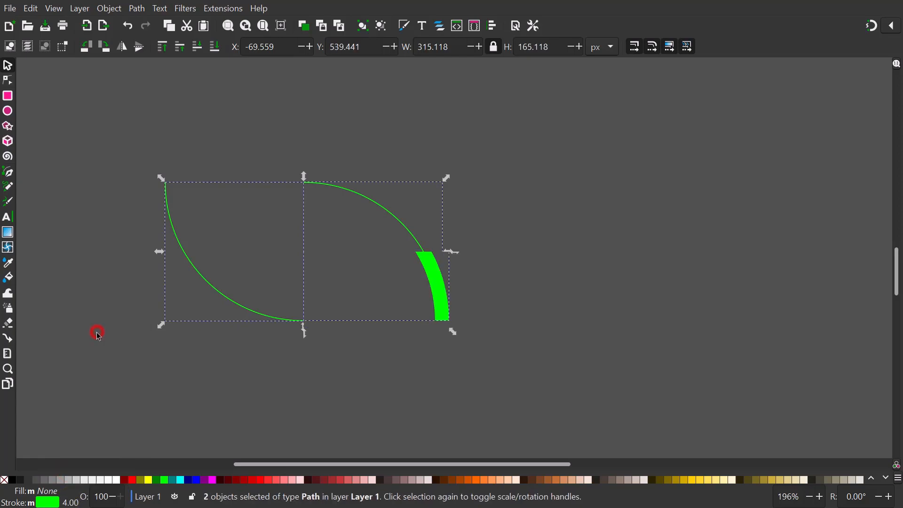
{"action": "right_click", "coordinate": [101, 497]}
{"action": "left_click", "coordinate": [123, 441]}
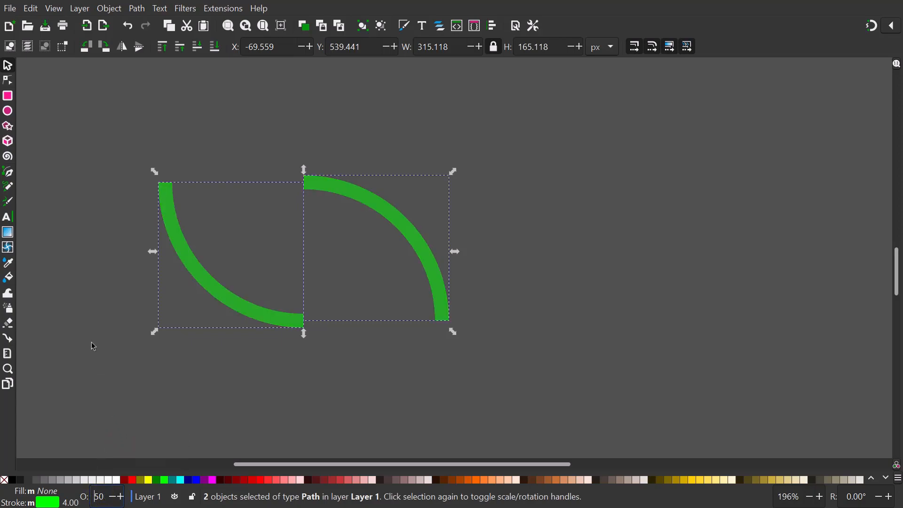
Step: Join the two upper end nodes and the two lower end nodes of the arcs with new segments to close the leaf shape
{"action": "left_click", "coordinate": [8, 81]}
{"action": "left_click_drag", "start_coordinate": [103, 131], "coordinate": [337, 243]}
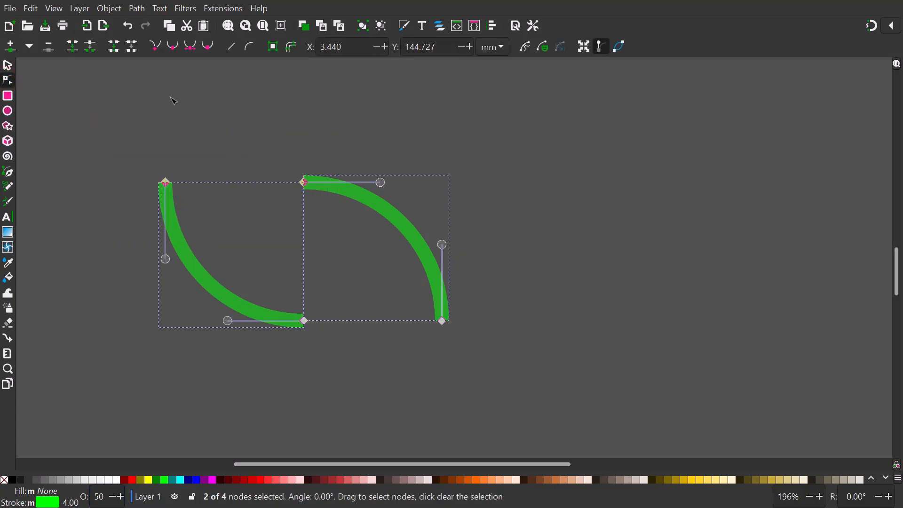
{"action": "left_click", "coordinate": [115, 48]}
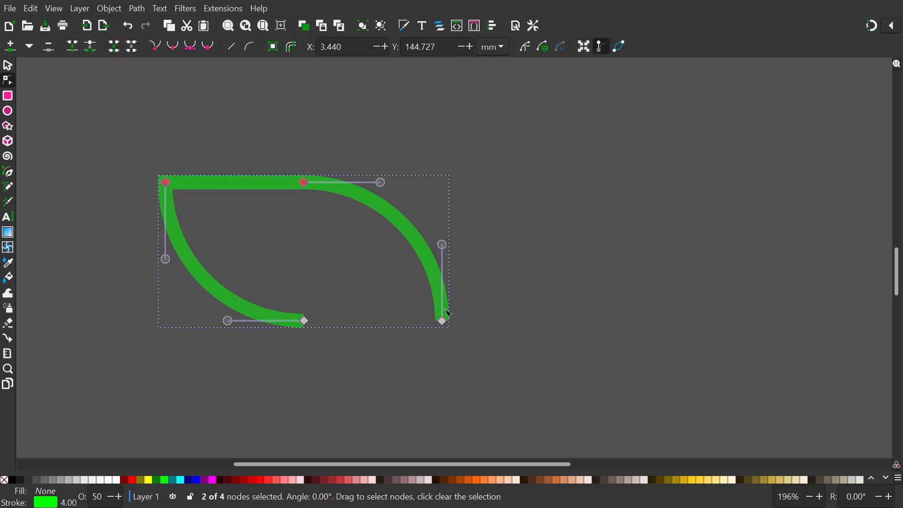
{"action": "left_click_drag", "start_coordinate": [509, 361], "coordinate": [281, 262]}
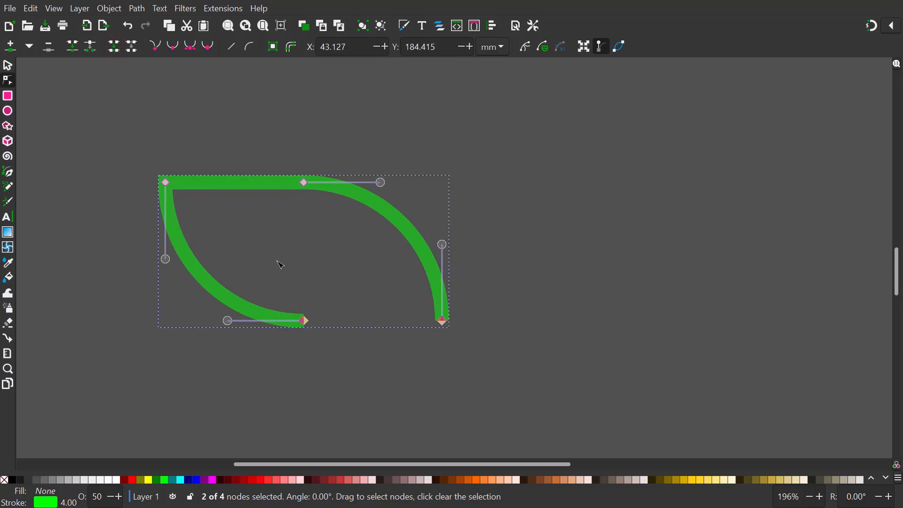
{"action": "left_click", "coordinate": [115, 48]}
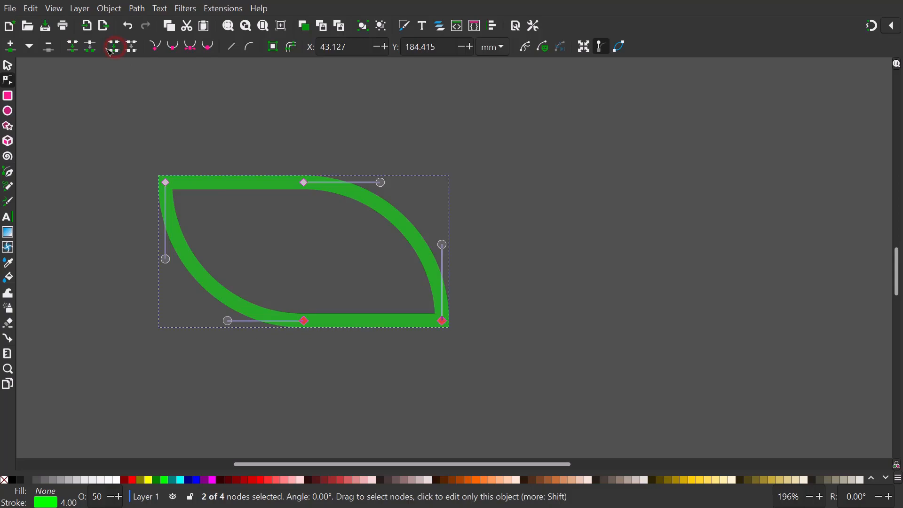
Step: Rotate the closed leaf shape 45° counterclockwise
{"action": "left_click", "coordinate": [8, 66]}
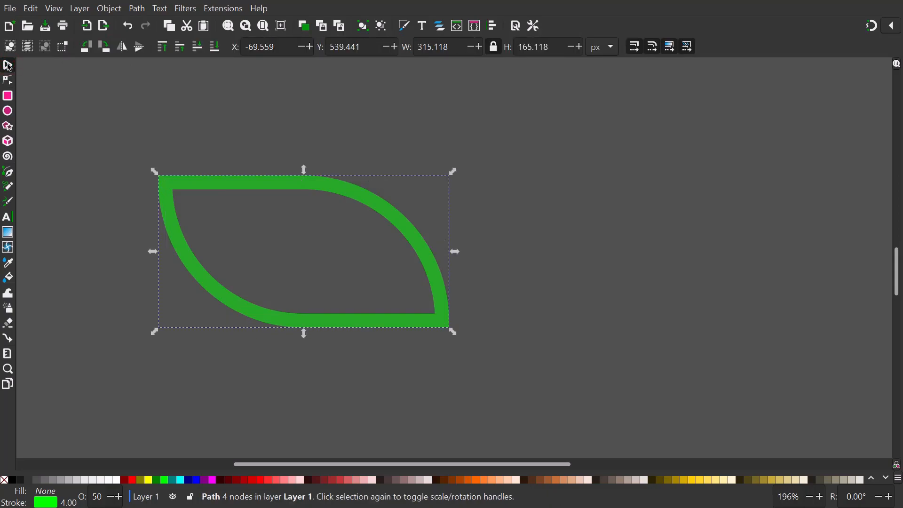
{"action": "key", "text": "bracketleft"}
{"action": "key", "text": "bracketleft"}
{"action": "key", "text": "bracketleft"}
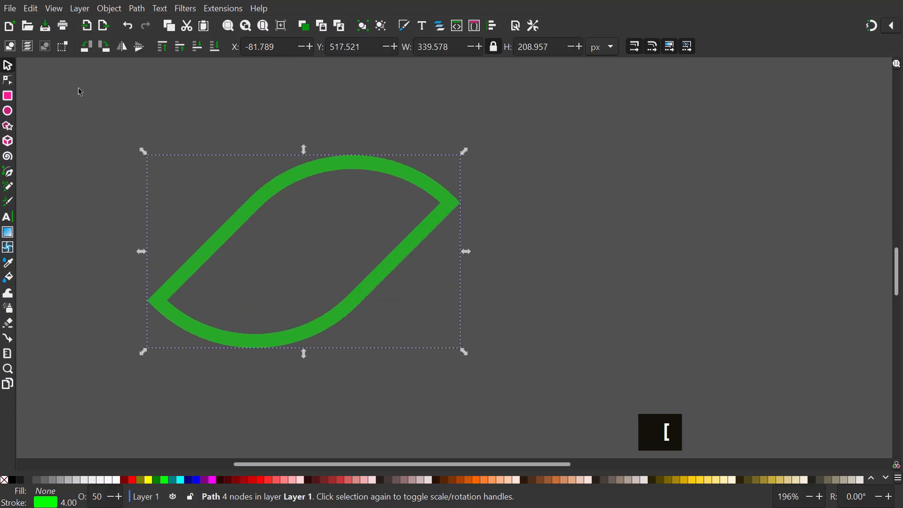
Step: Duplicate the rotated leaf shape and move the copy horizontally about 70 px to the right
{"action": "right_click", "coordinate": [313, 170]}
{"action": "left_click", "coordinate": [341, 228]}
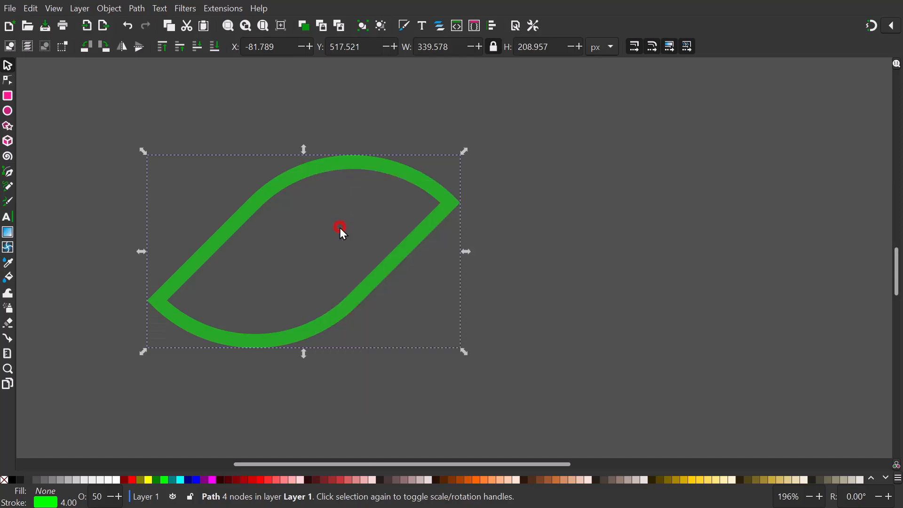
{"action": "left_click_drag", "start_coordinate": [278, 183], "coordinate": [349, 196]}
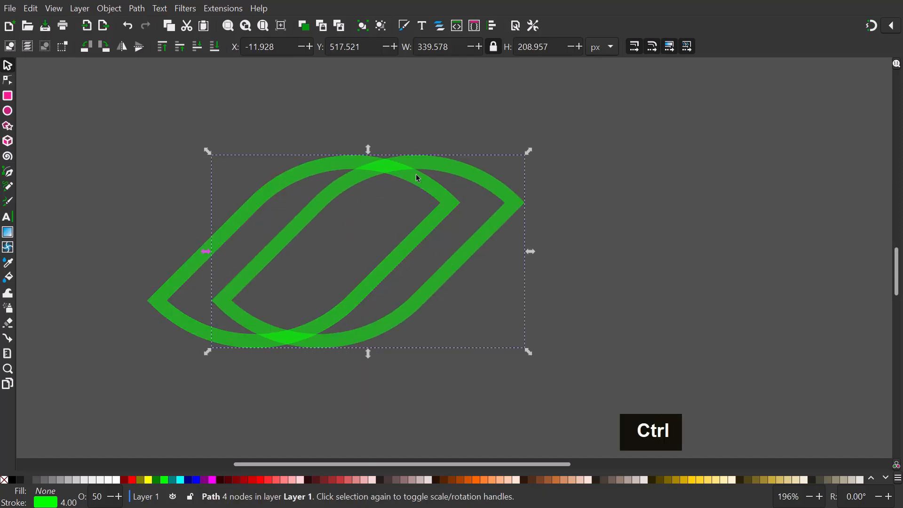
Step: Enable snapping with Bounding boxes, Paths and Alignment turned off, and snap the copied leaf's left slanted side onto the original's right slanted side
{"action": "left_click", "coordinate": [892, 25]}
{"action": "left_click", "coordinate": [730, 18]}
{"action": "left_click", "coordinate": [730, 35]}
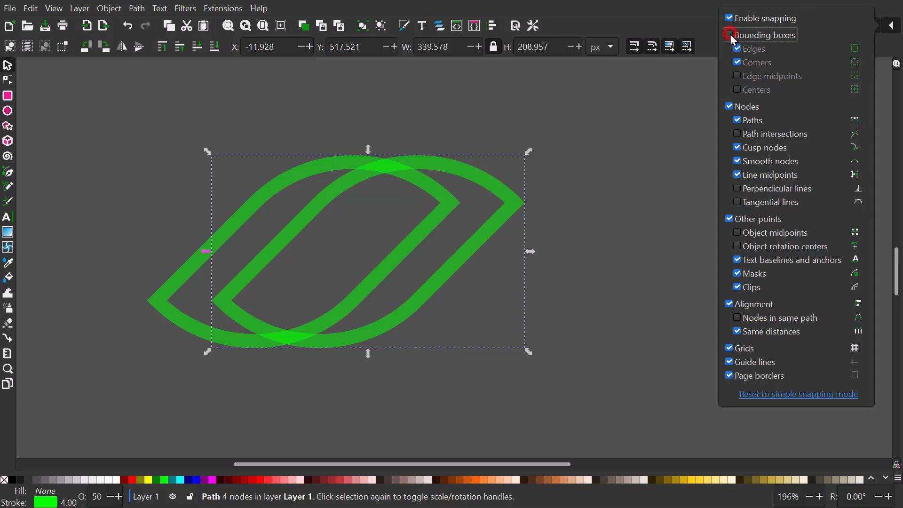
{"action": "left_click", "coordinate": [738, 121]}
{"action": "left_click", "coordinate": [729, 304]}
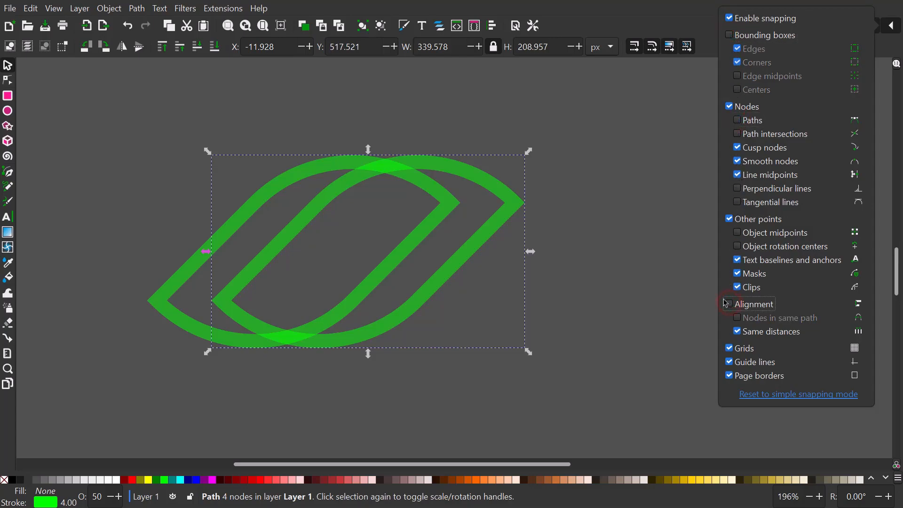
{"action": "key", "text": "Escape"}
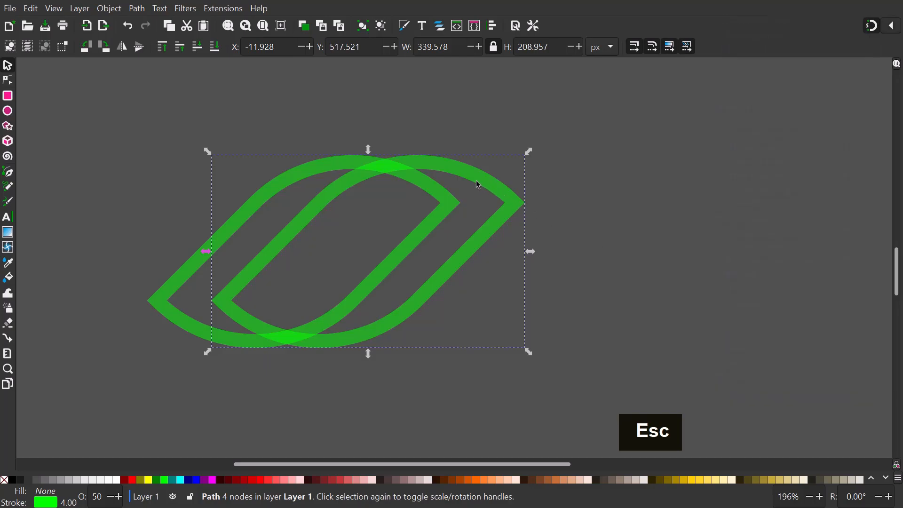
{"action": "left_click_drag", "start_coordinate": [451, 168], "coordinate": [580, 194]}
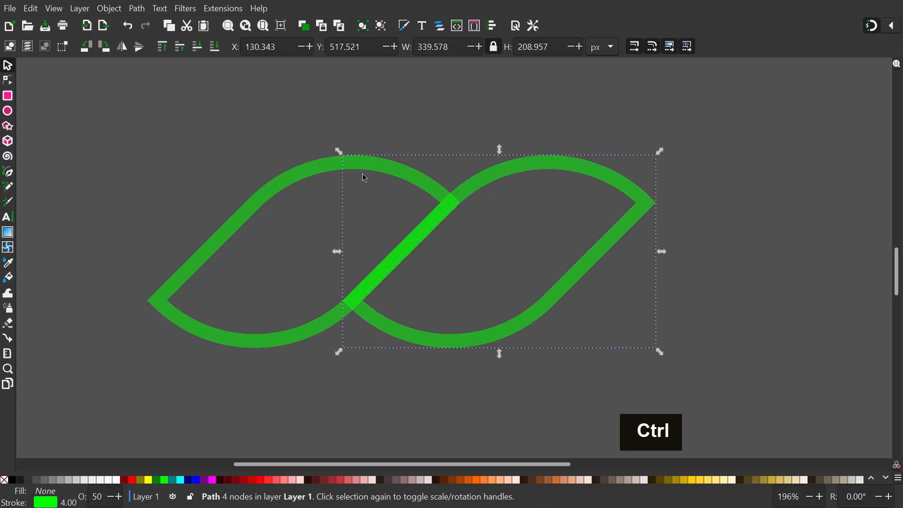
Step: Convert the strokes of both leaf outlines to paths
{"action": "left_click", "coordinate": [312, 170], "text": "shift"}
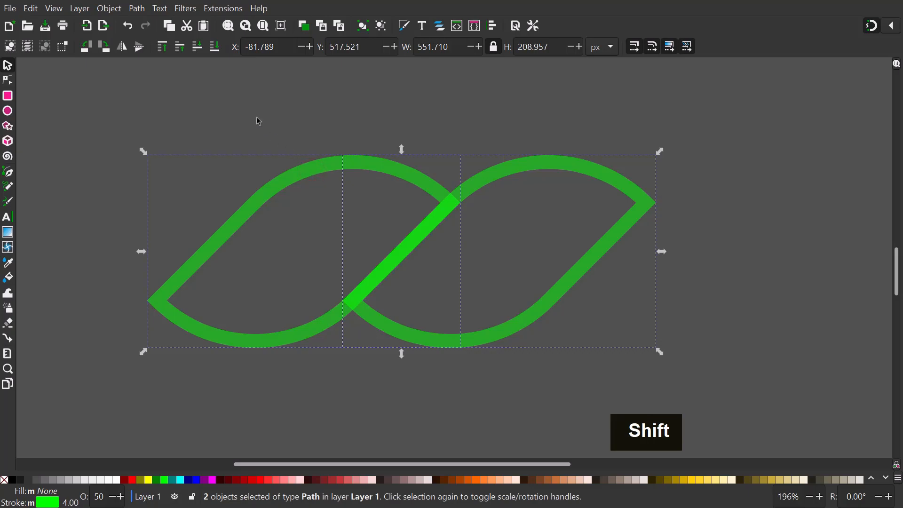
{"action": "left_click", "coordinate": [137, 8]}
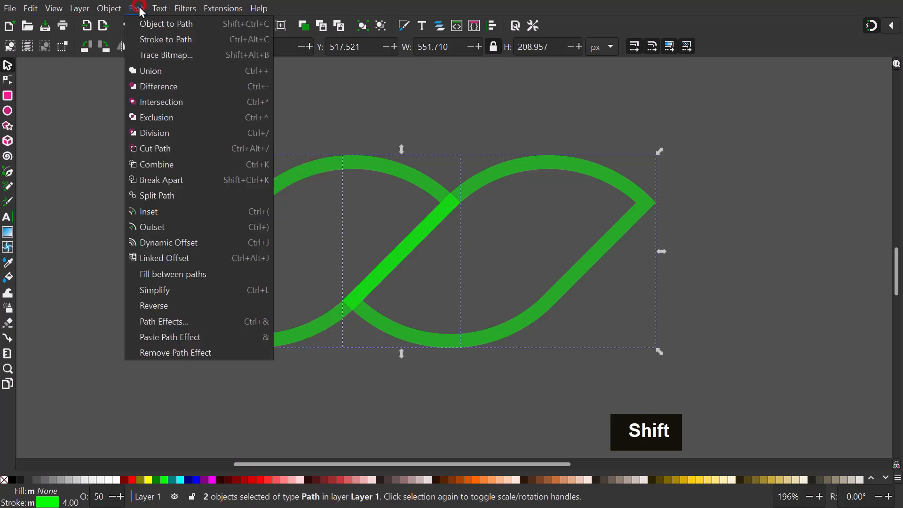
{"action": "left_click", "coordinate": [141, 39]}
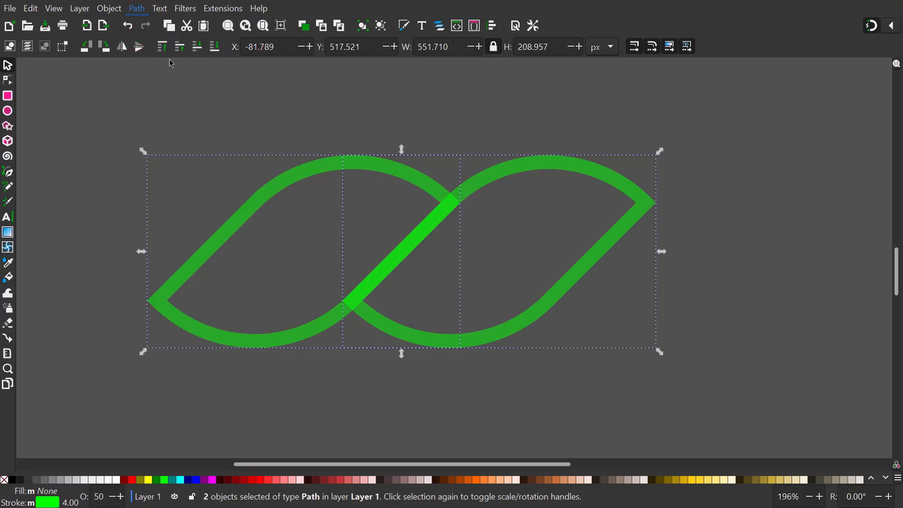
{"action": "left_click", "coordinate": [231, 102]}
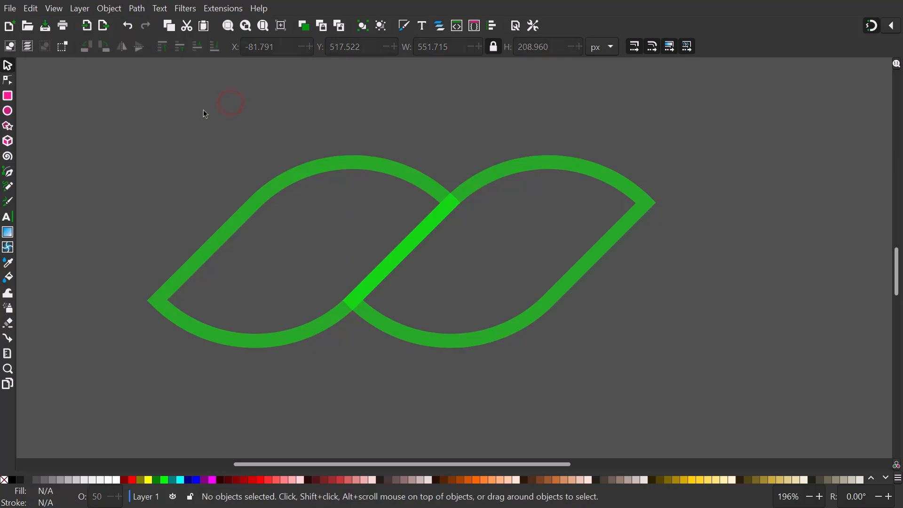
Step: Draw a straight vertical line about 292 px tall across the left leaf and give it a magenta stroke
{"action": "left_click", "coordinate": [8, 173]}
{"action": "left_click", "coordinate": [321, 117]}
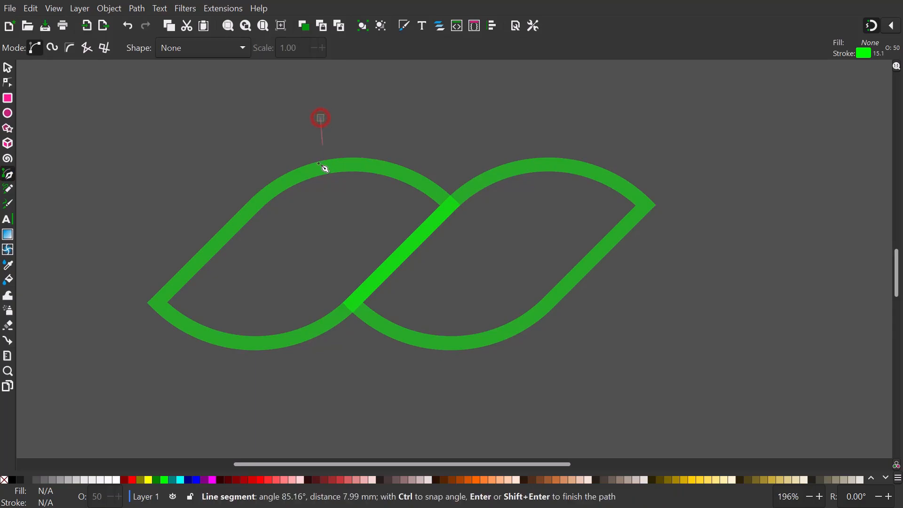
{"action": "double_click", "coordinate": [368, 389]}
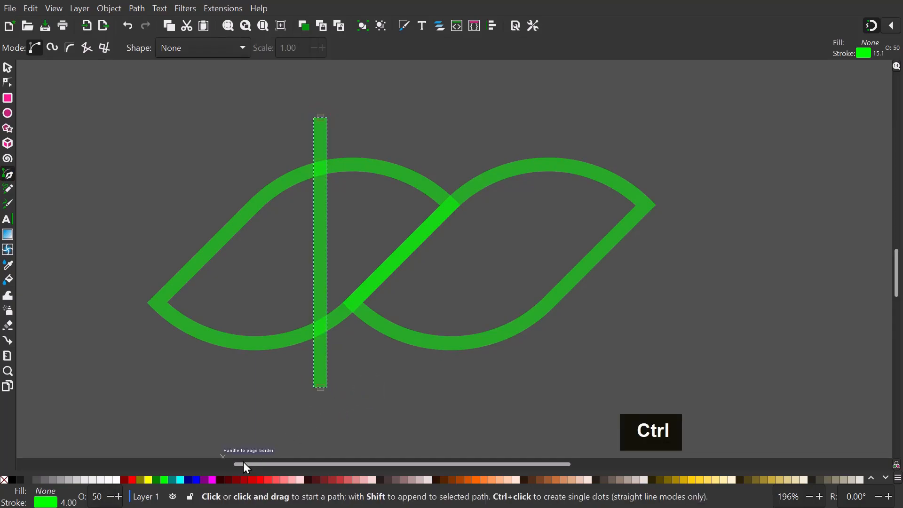
{"action": "right_click", "coordinate": [213, 479]}
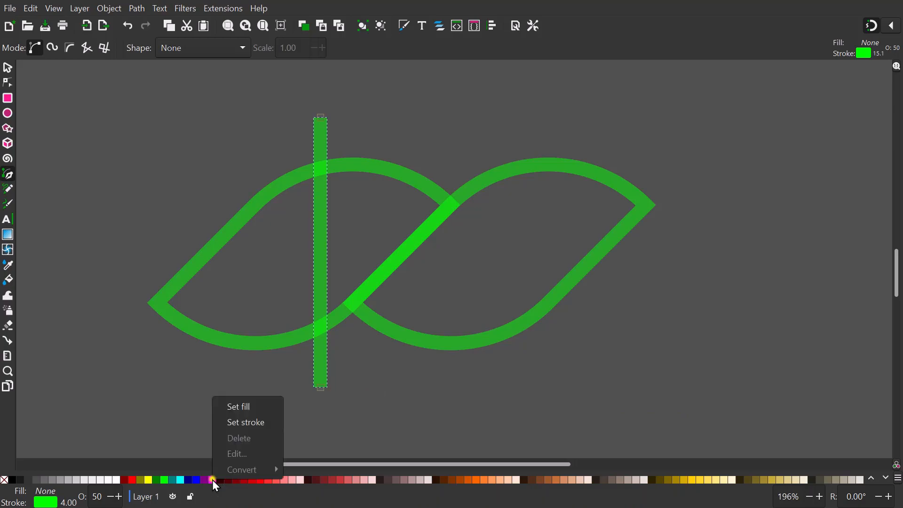
{"action": "left_click", "coordinate": [239, 423]}
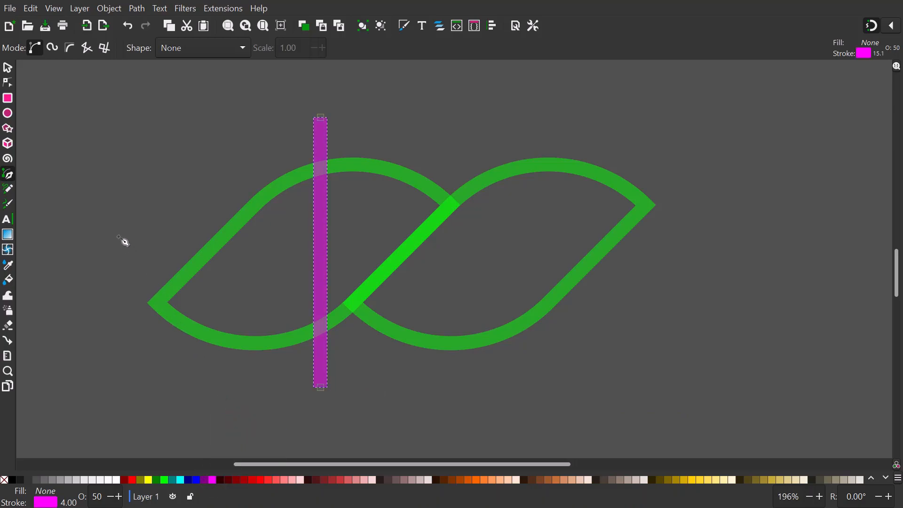
Step: Center the magenta line on the left leaf both horizontally and vertically, aligning relative to Last selected
{"action": "left_click", "coordinate": [8, 67]}
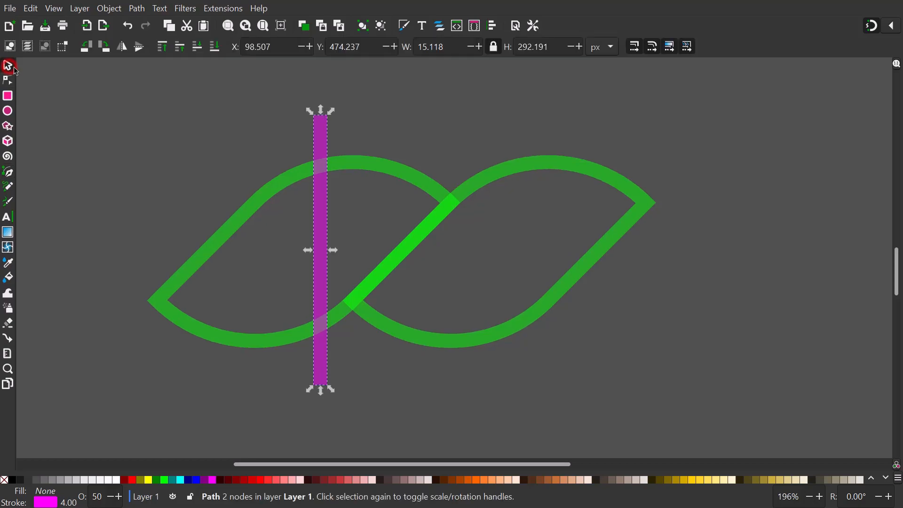
{"action": "left_click", "coordinate": [369, 166], "text": "shift"}
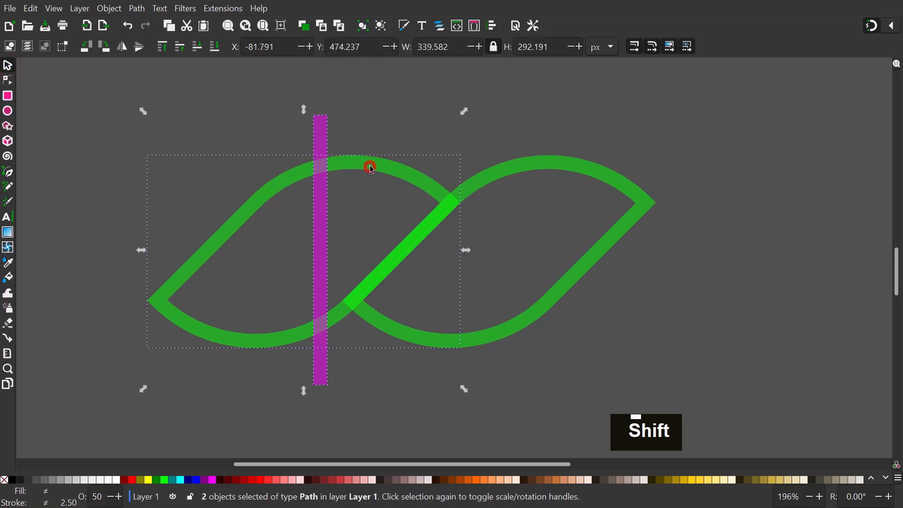
{"action": "left_click", "coordinate": [492, 25]}
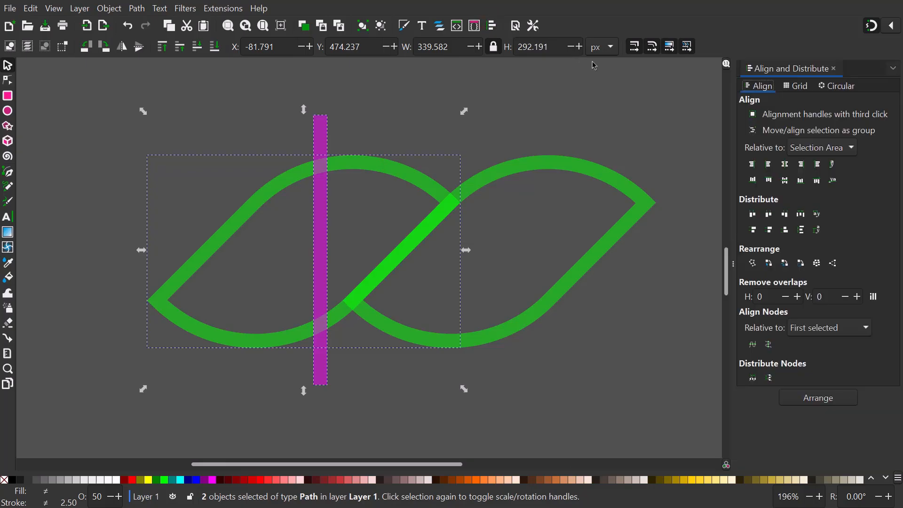
{"action": "left_click", "coordinate": [805, 147]}
{"action": "left_click", "coordinate": [807, 45]}
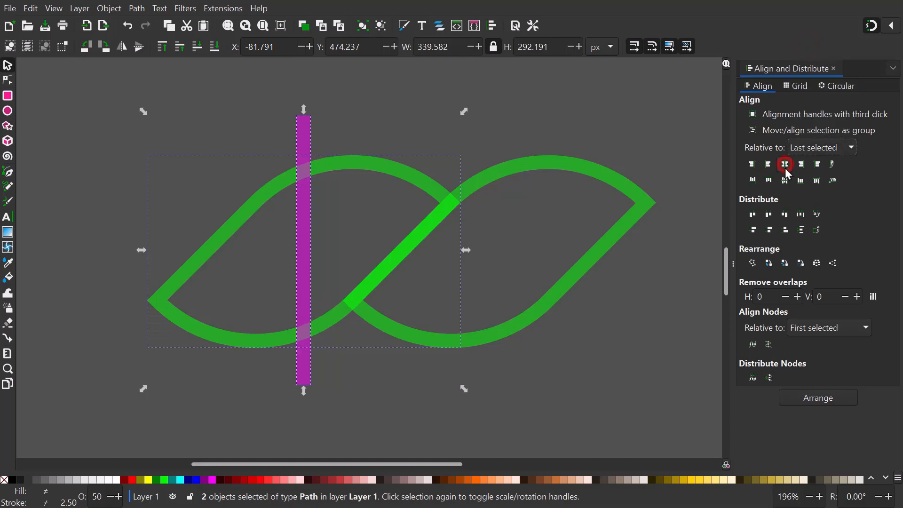
{"action": "left_click", "coordinate": [784, 180]}
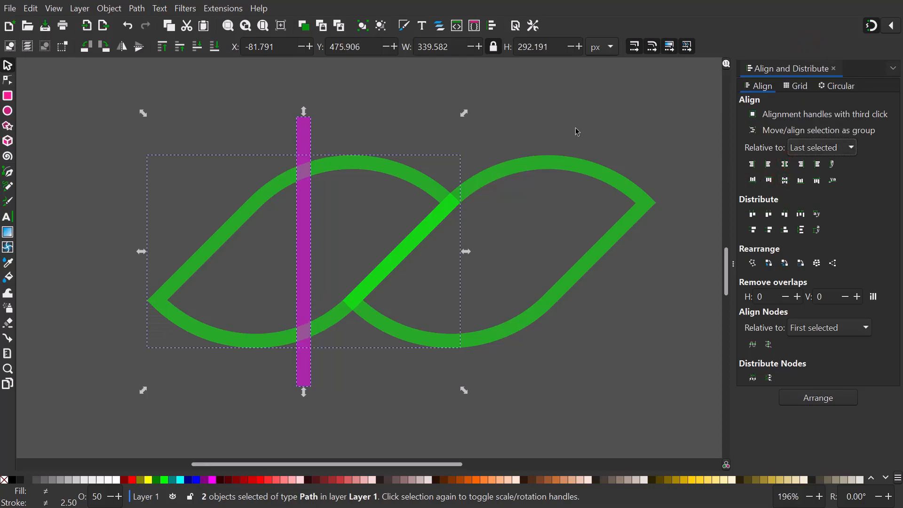
{"action": "left_click", "coordinate": [506, 111]}
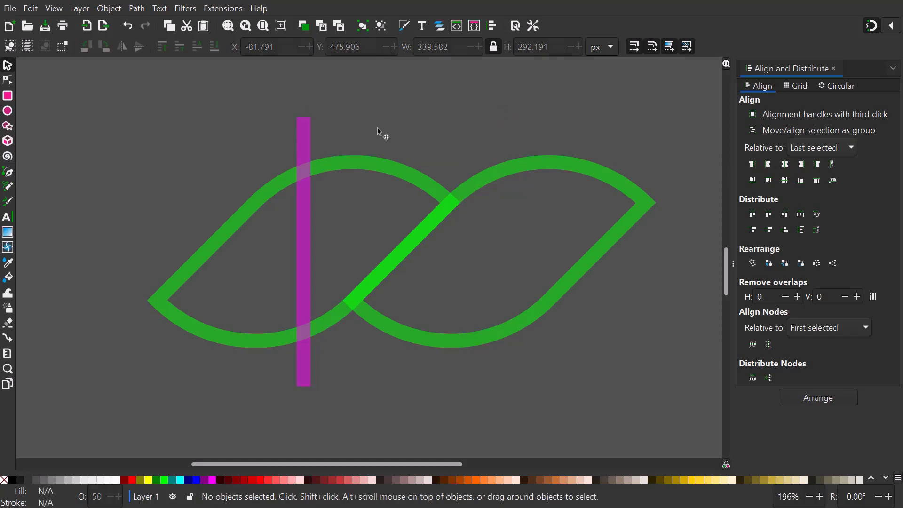
Step: Duplicate the magenta line and center the copy horizontally on the right leaf
{"action": "left_click", "coordinate": [310, 159]}
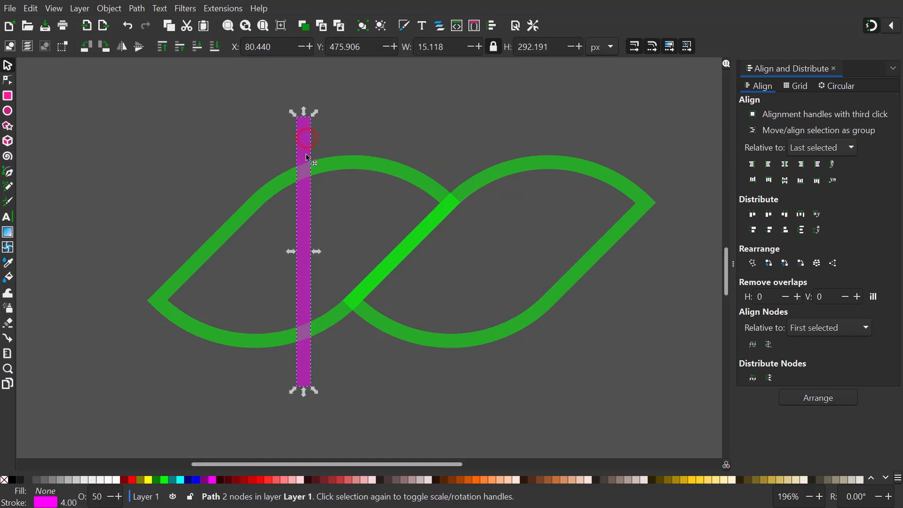
{"action": "right_click", "coordinate": [305, 199]}
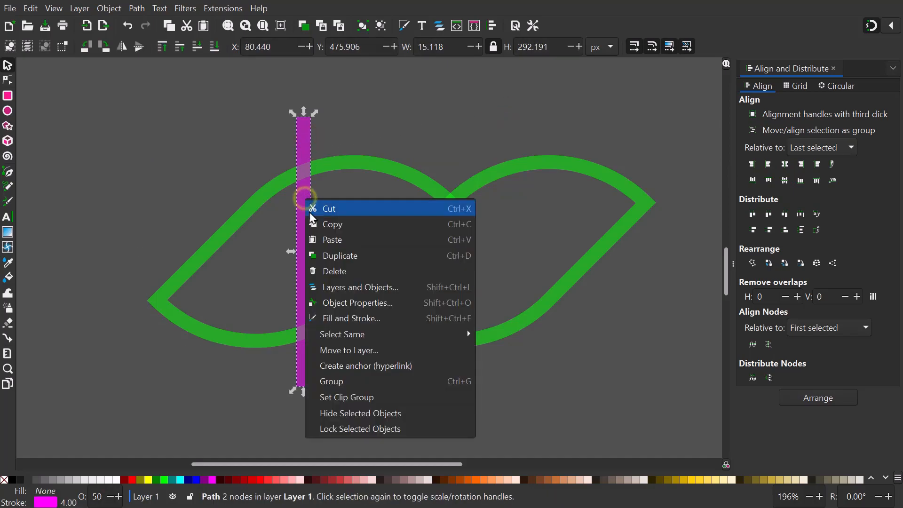
{"action": "left_click", "coordinate": [325, 254]}
{"action": "left_click", "coordinate": [525, 168], "text": "shift"}
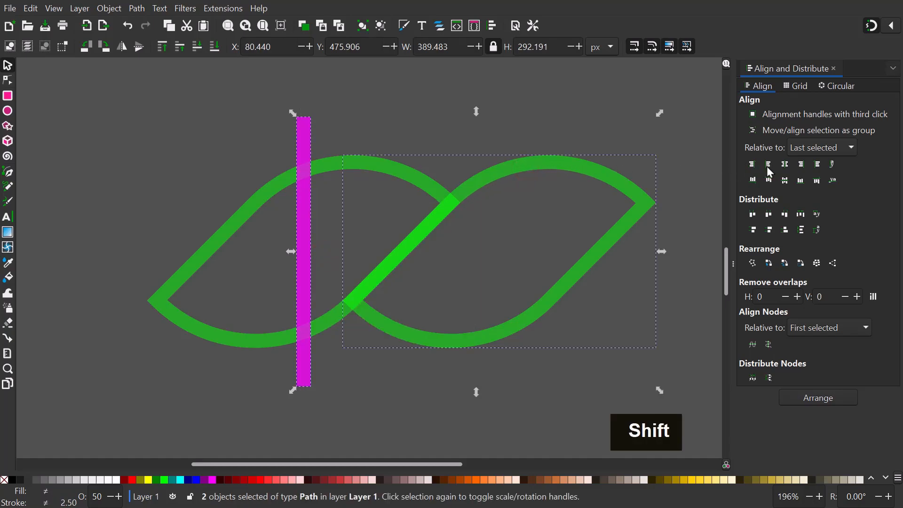
{"action": "left_click", "coordinate": [784, 164]}
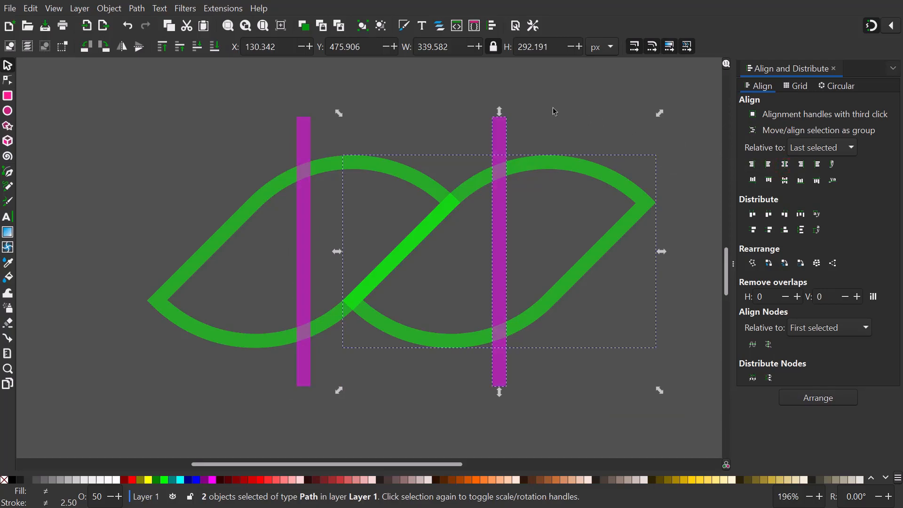
Step: Divide the right leaf along its magenta line and delete the right half
{"action": "left_click", "coordinate": [137, 8]}
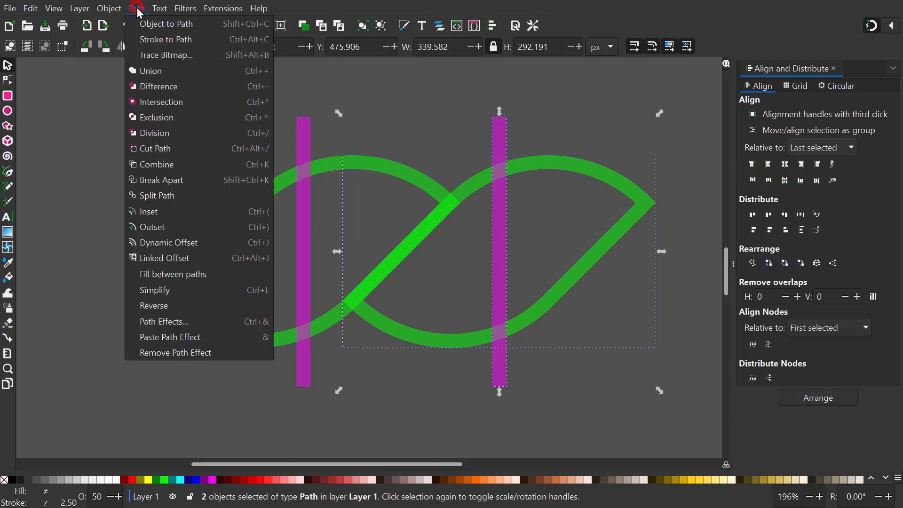
{"action": "left_click", "coordinate": [155, 132]}
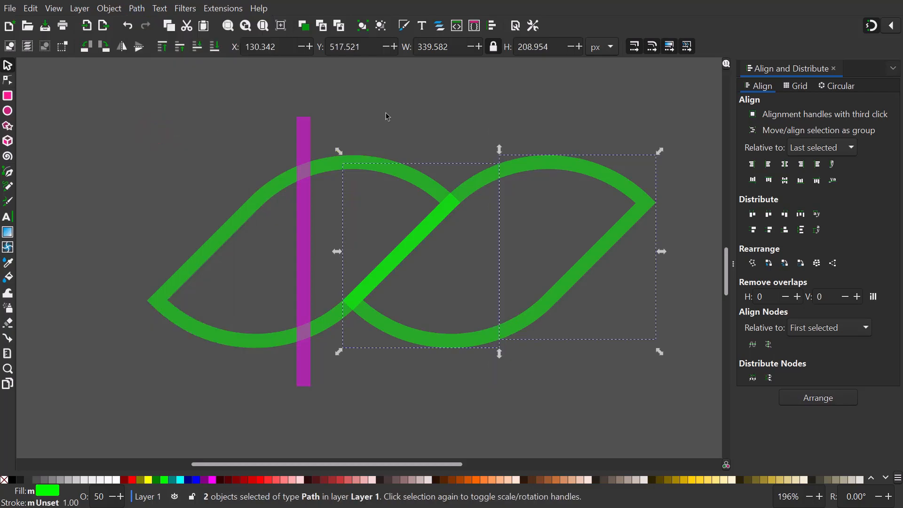
{"action": "left_click", "coordinate": [401, 115]}
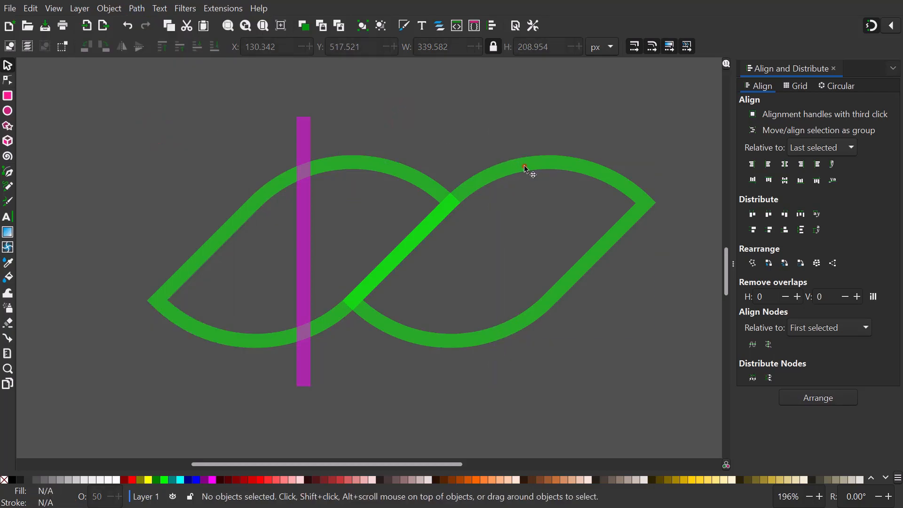
{"action": "left_click", "coordinate": [526, 167]}
{"action": "right_click", "coordinate": [569, 168]}
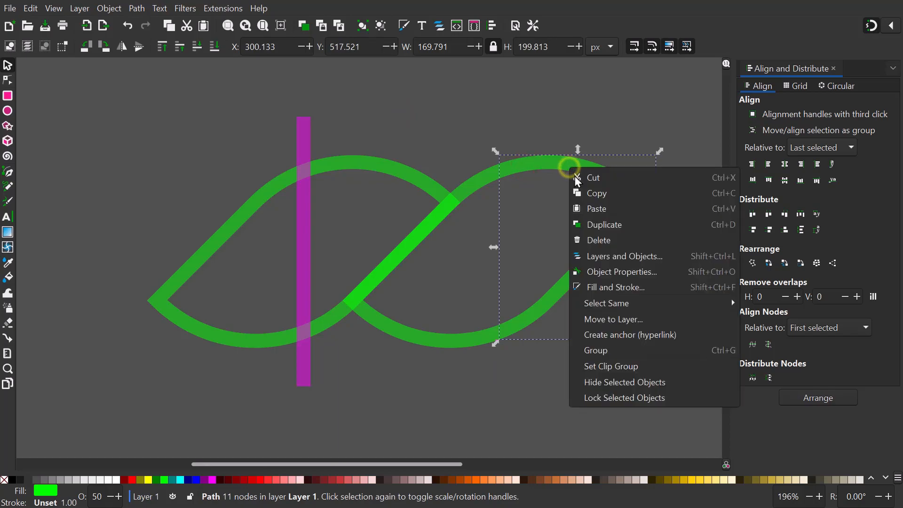
{"action": "left_click", "coordinate": [616, 240]}
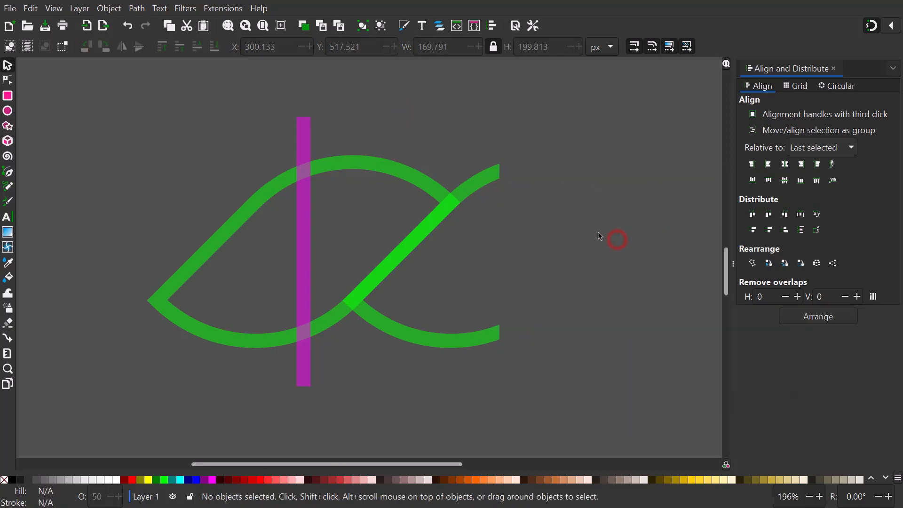
Step: Divide the left leaf along the remaining magenta line and delete the left half
{"action": "left_click", "coordinate": [306, 131]}
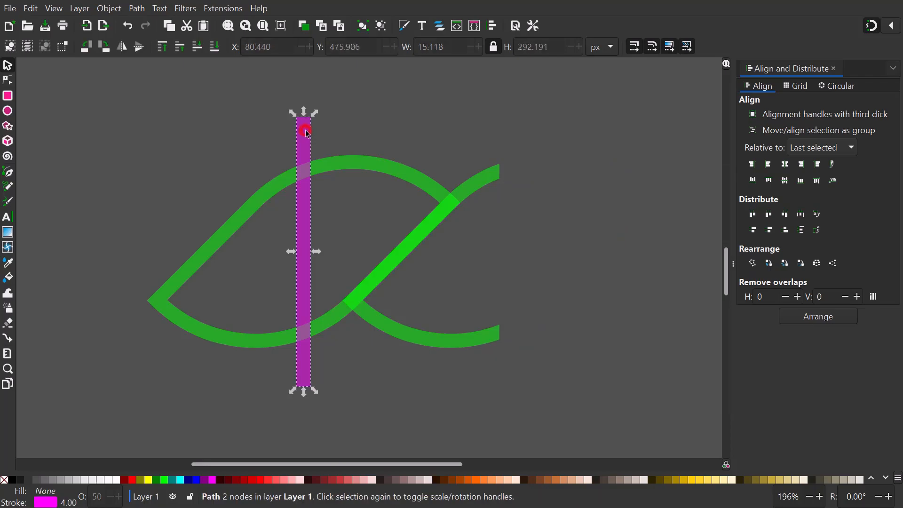
{"action": "left_click", "coordinate": [351, 164], "text": "shift"}
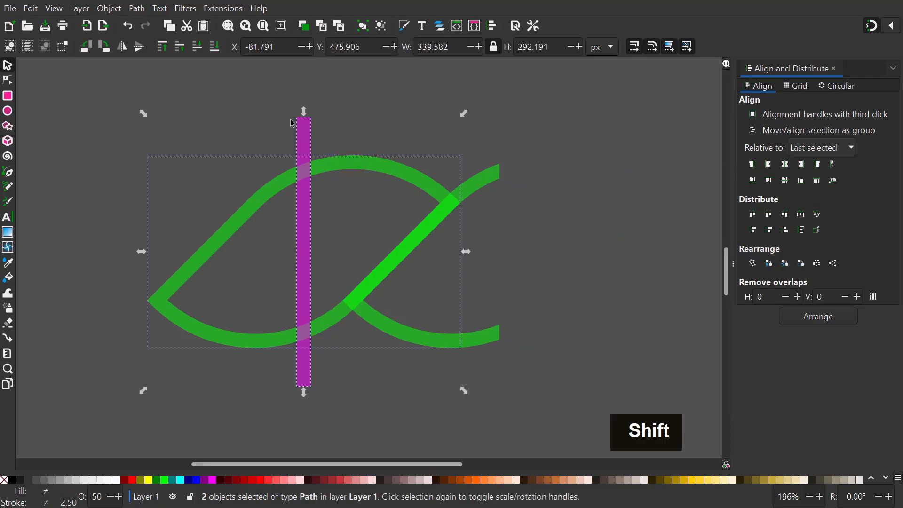
{"action": "left_click", "coordinate": [137, 10]}
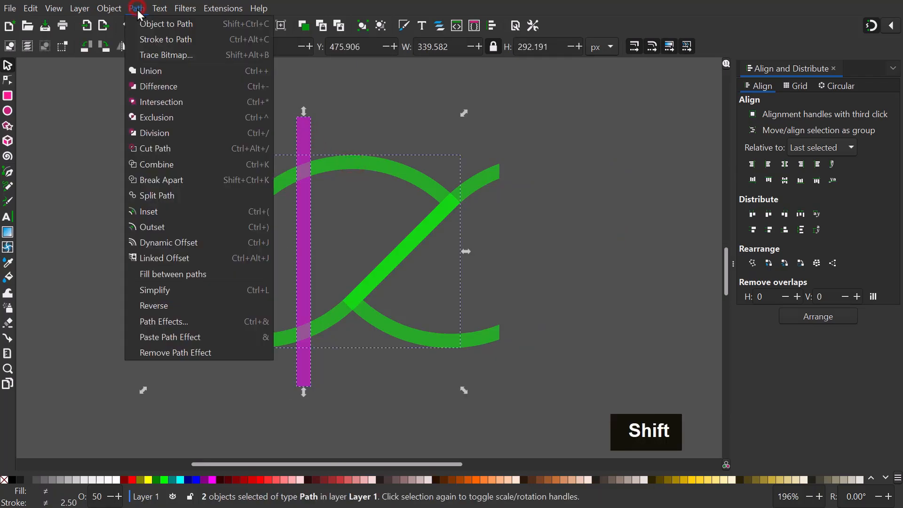
{"action": "left_click", "coordinate": [154, 133]}
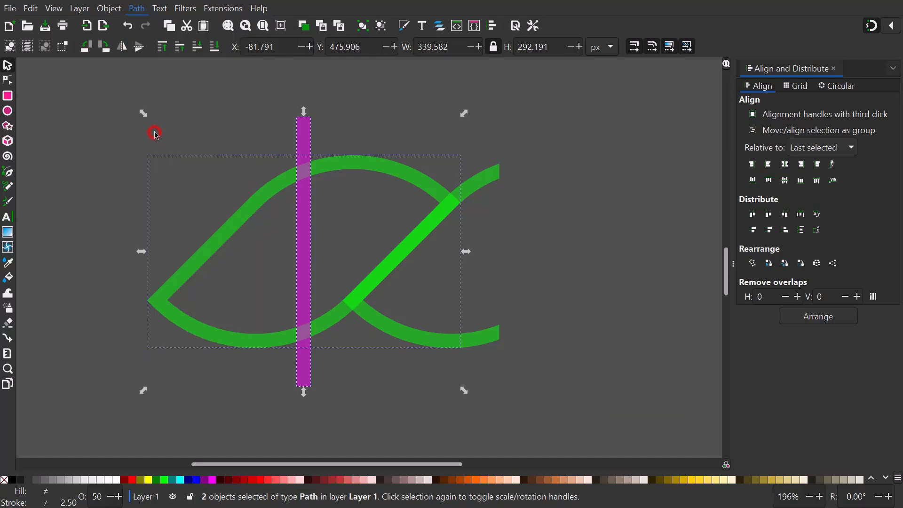
{"action": "left_click", "coordinate": [242, 128]}
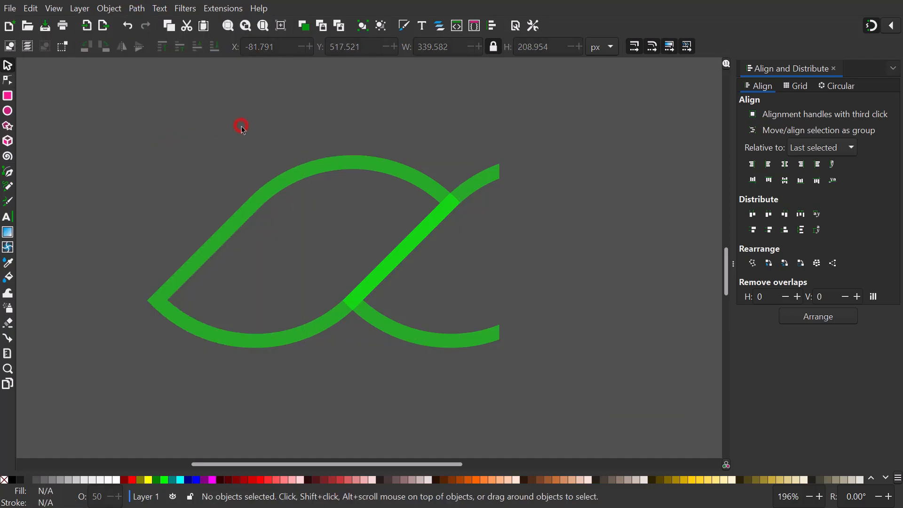
{"action": "left_click", "coordinate": [267, 190]}
{"action": "right_click", "coordinate": [253, 207]}
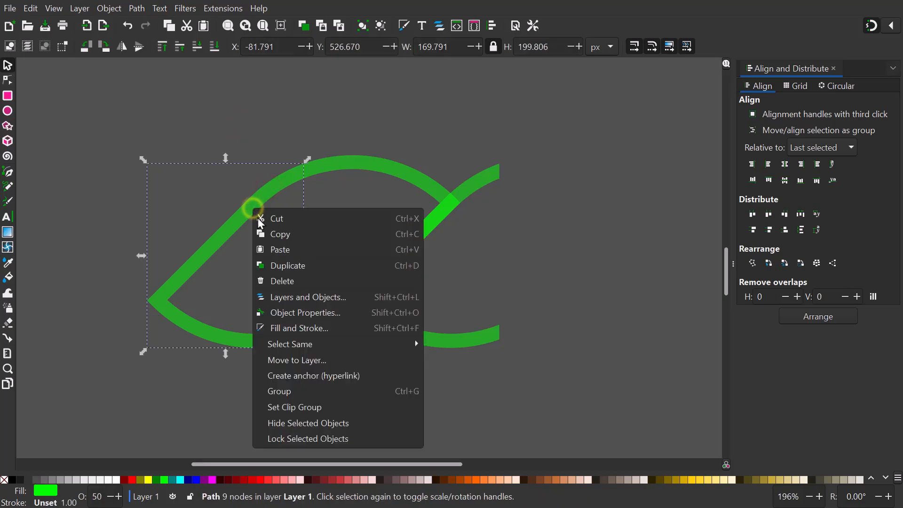
{"action": "left_click", "coordinate": [290, 281]}
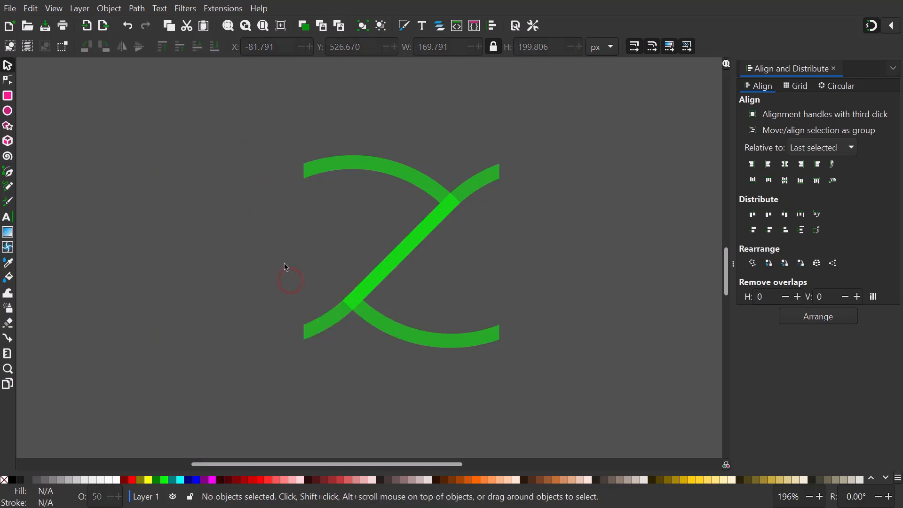
Step: Select both green half-leaf shapes and merge them into a single path with Union
{"action": "left_click_drag", "start_coordinate": [237, 129], "coordinate": [588, 385]}
{"action": "left_click_drag", "start_coordinate": [590, 389], "coordinate": [590, 389]}
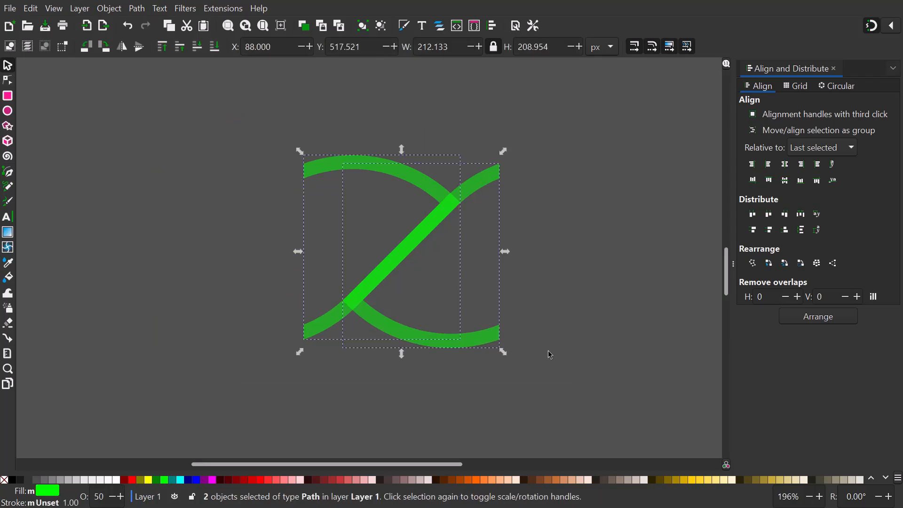
{"action": "left_click", "coordinate": [136, 9]}
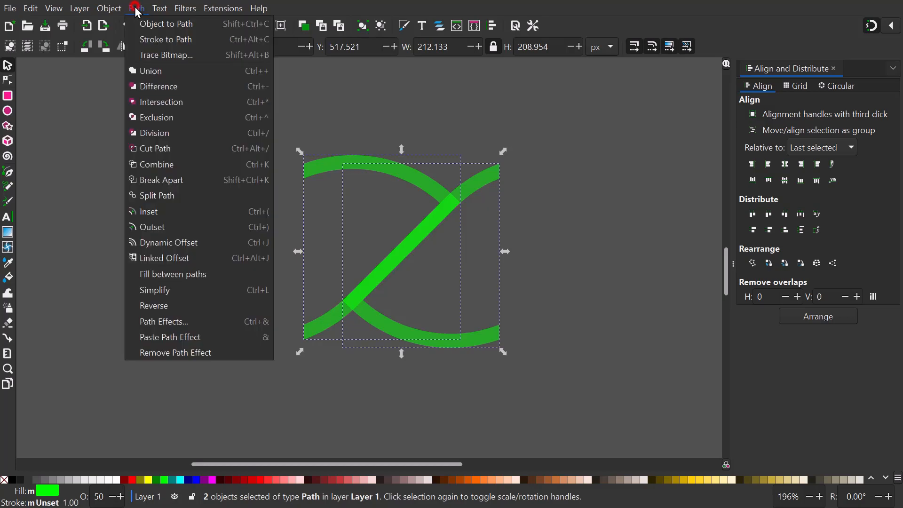
{"action": "left_click", "coordinate": [136, 69]}
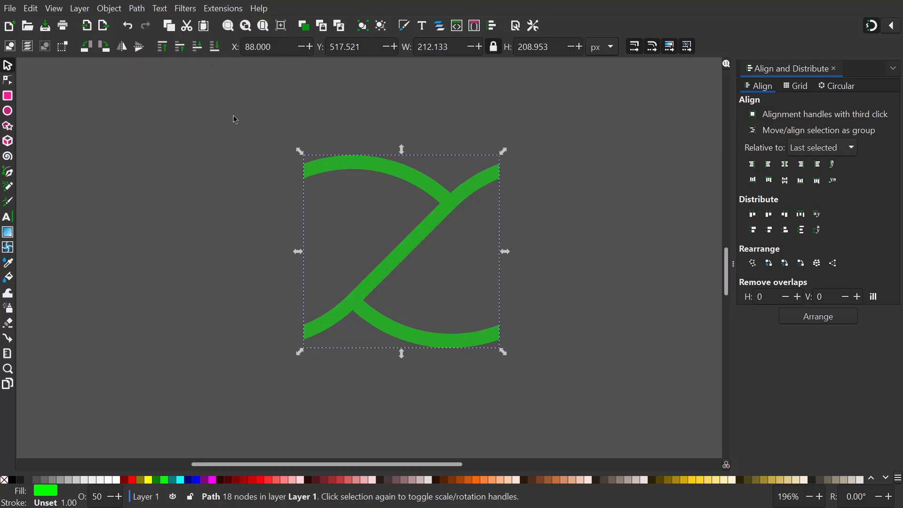
Step: Copy the merged green shape to the clipboard and delete the original from the canvas
{"action": "right_click", "coordinate": [335, 165]}
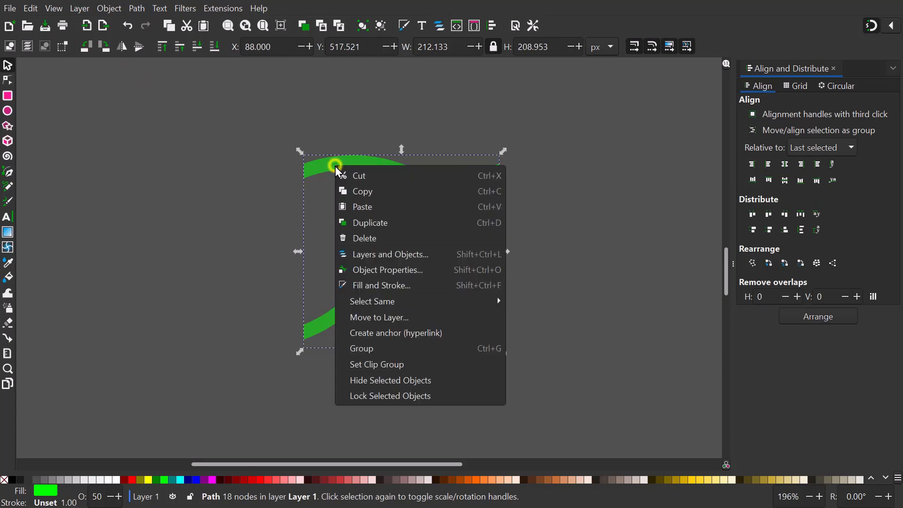
{"action": "left_click", "coordinate": [349, 188]}
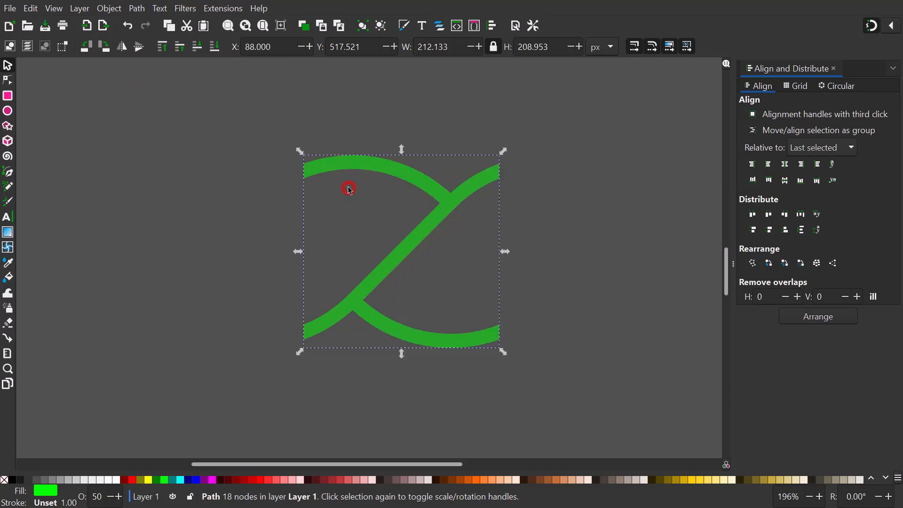
{"action": "right_click", "coordinate": [335, 166]}
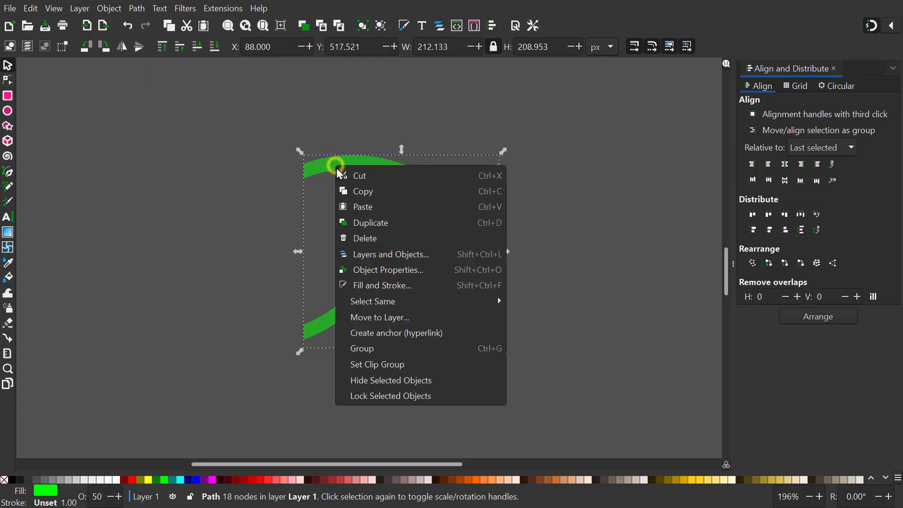
{"action": "left_click", "coordinate": [368, 240]}
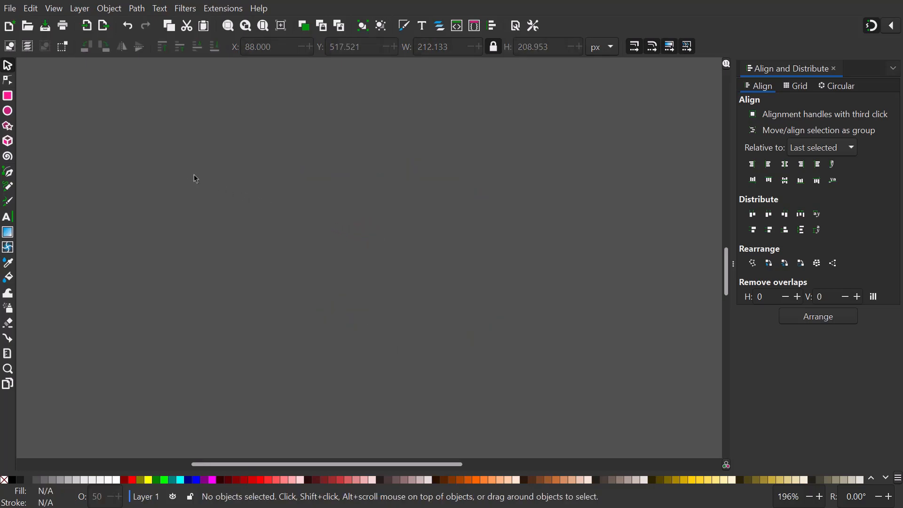
Step: Draw a circle with a radius of about 28 mm and swap its fill and stroke
{"action": "left_click", "coordinate": [8, 112]}
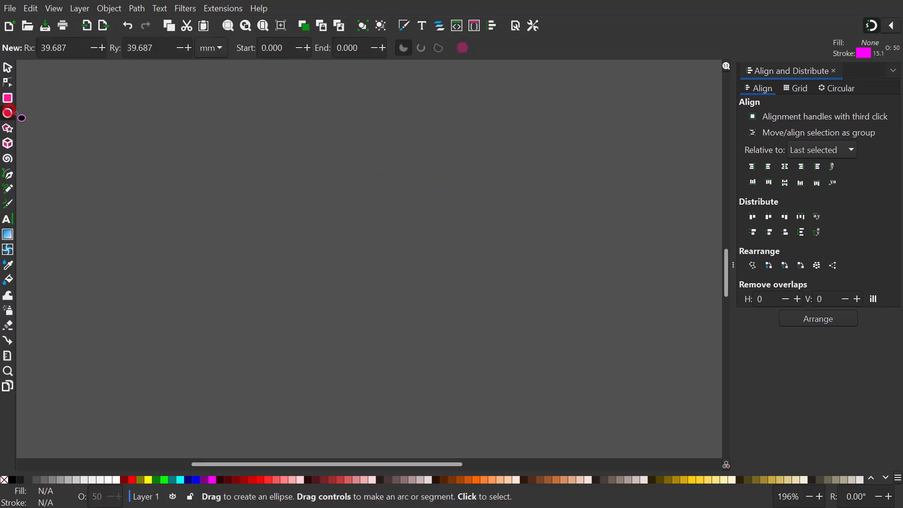
{"action": "left_click_drag", "start_coordinate": [284, 229], "coordinate": [391, 332]}
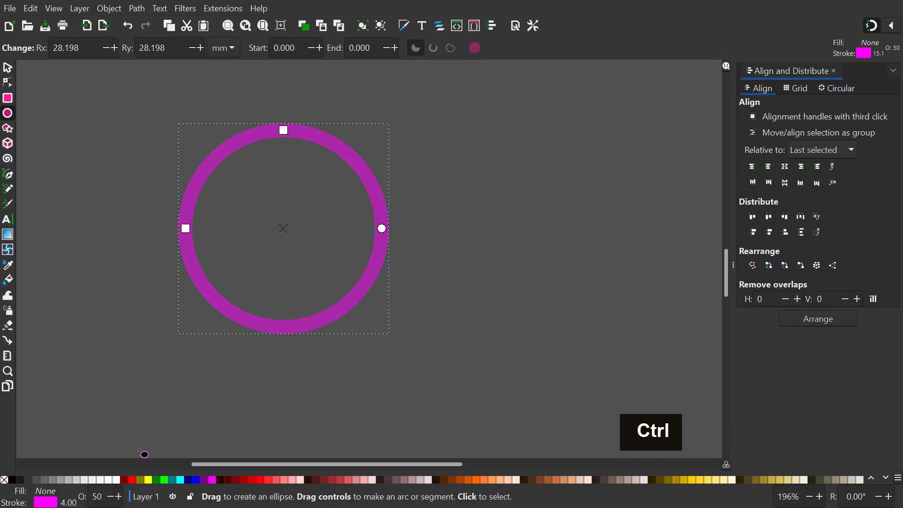
{"action": "right_click", "coordinate": [45, 502]}
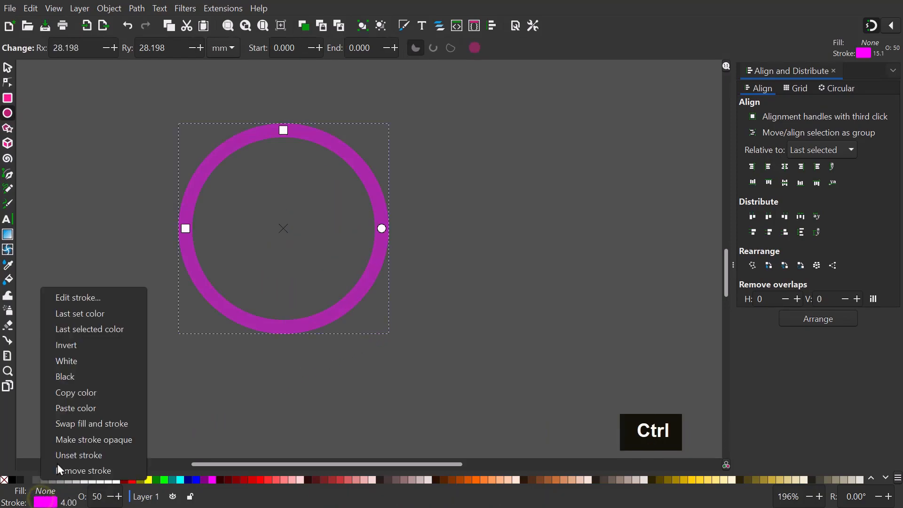
{"action": "left_click", "coordinate": [76, 424]}
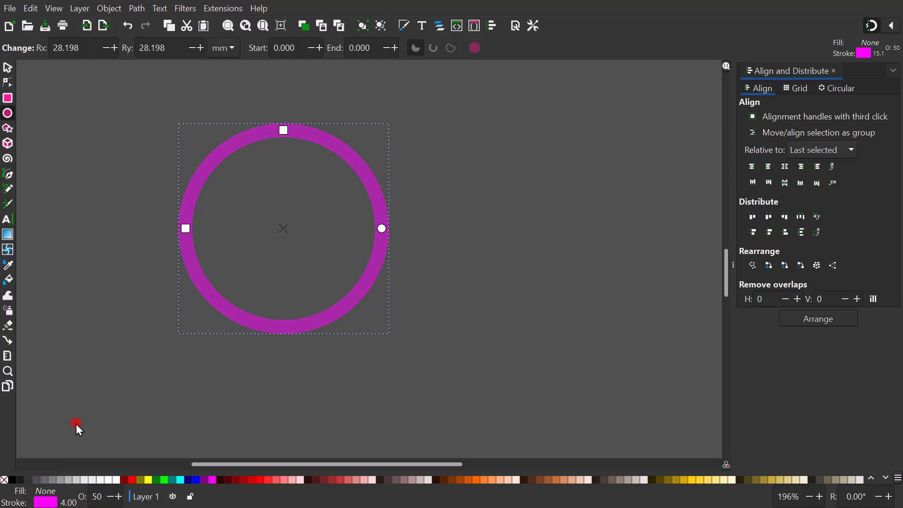
Step: Resize the magenta circle to a height of 1400 px with its proportions locked
{"action": "left_click", "coordinate": [9, 67]}
{"action": "triple_click", "coordinate": [532, 45]}
{"action": "type", "text": "1400"}
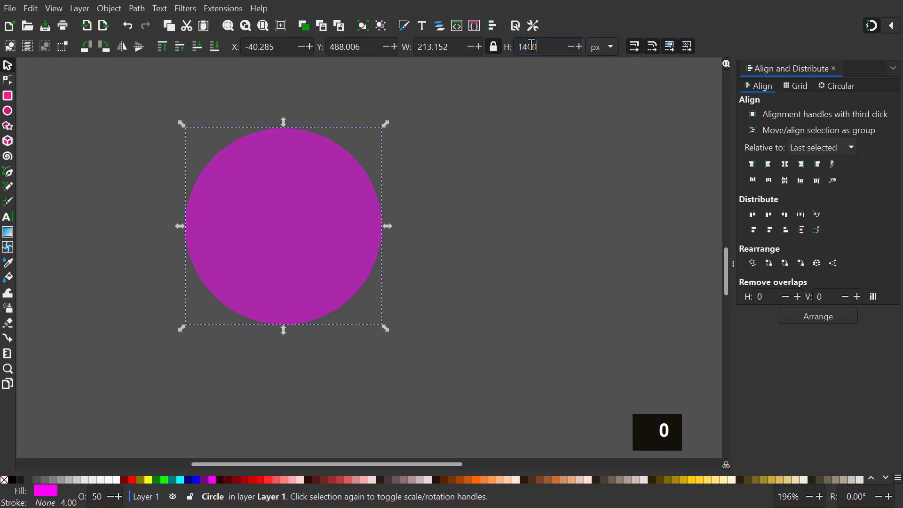
{"action": "key", "text": "Return"}
{"action": "key", "text": "3"}
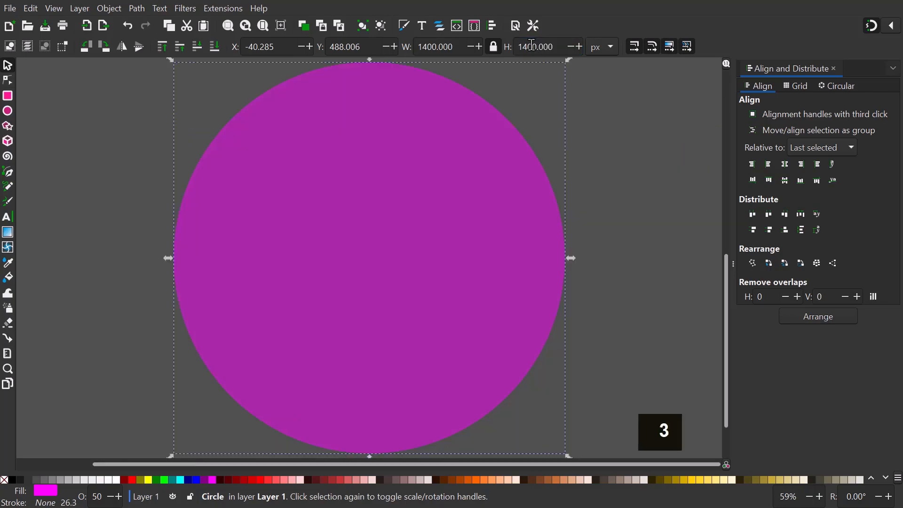
{"action": "key", "text": "minus"}
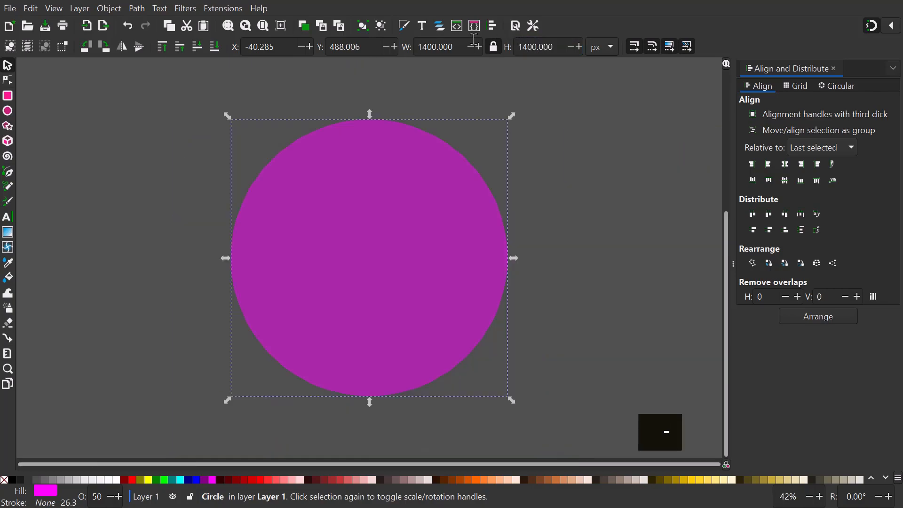
Step: Apply a Pattern Along Path effect to the circle using the copied shape, with pattern copies set to Repeated, stretched
{"action": "left_click", "coordinate": [137, 9]}
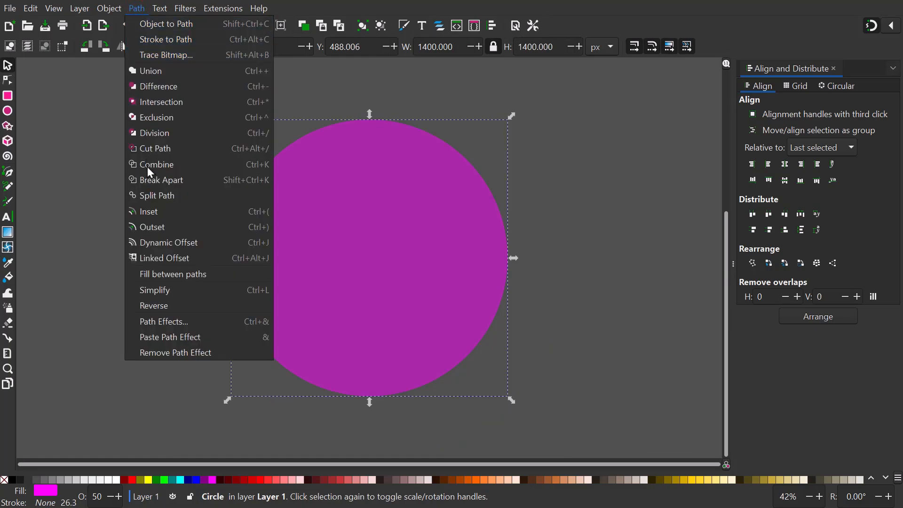
{"action": "left_click", "coordinate": [160, 324]}
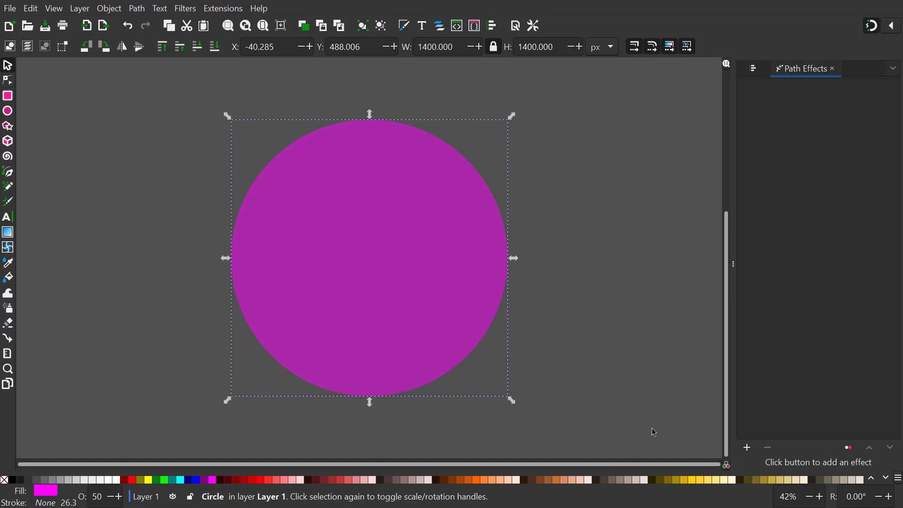
{"action": "left_click", "coordinate": [746, 448]}
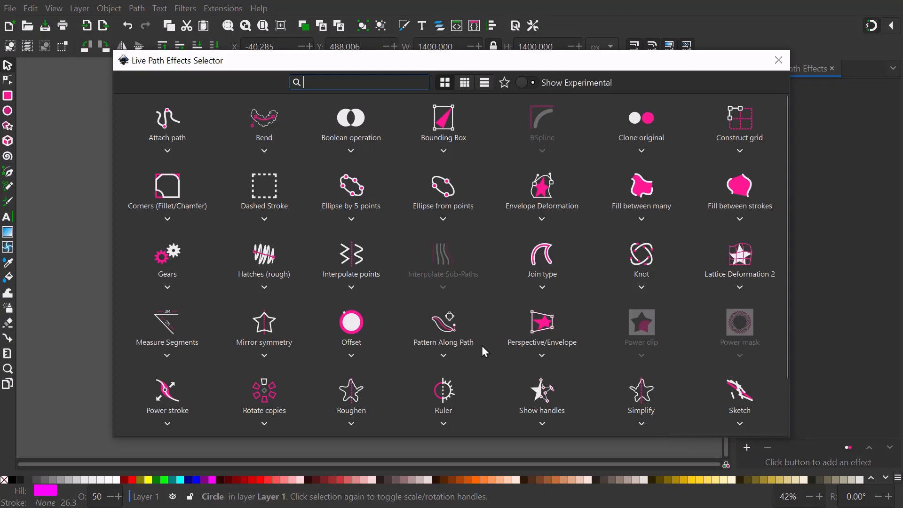
{"action": "left_click", "coordinate": [451, 335]}
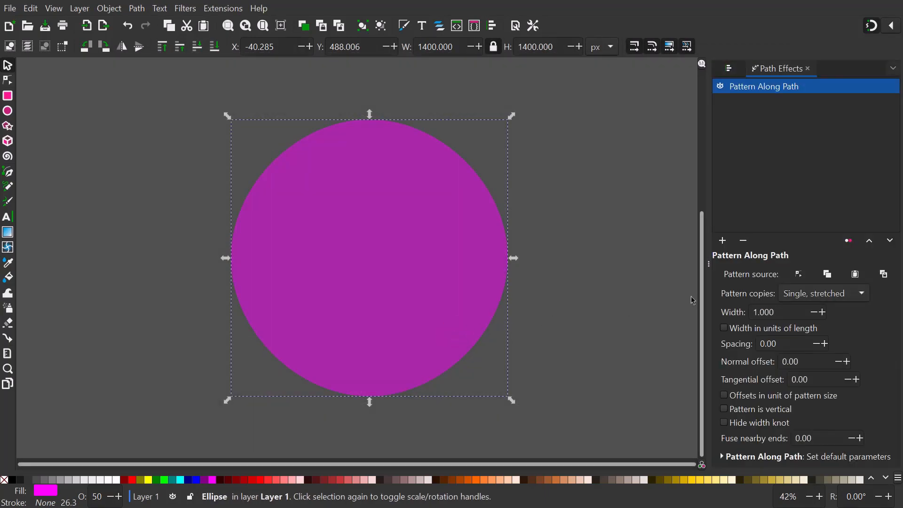
{"action": "left_click", "coordinate": [853, 275]}
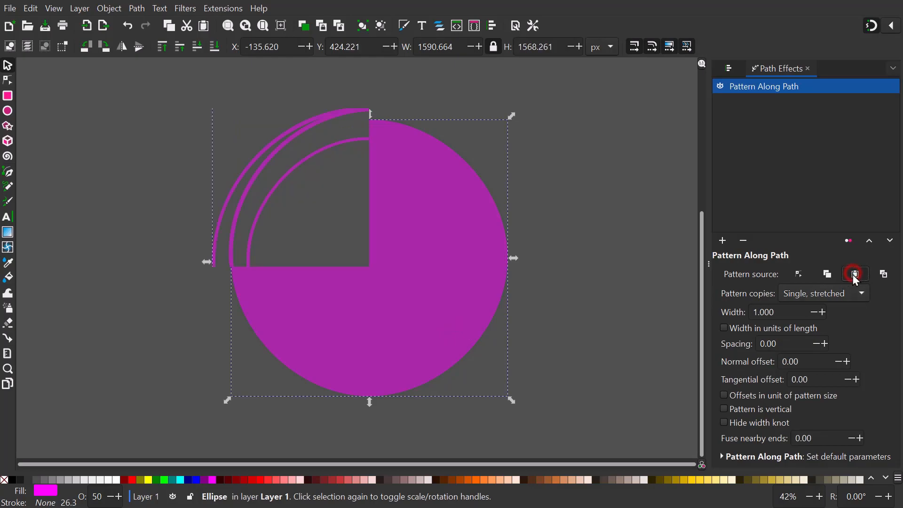
{"action": "left_click", "coordinate": [839, 294]}
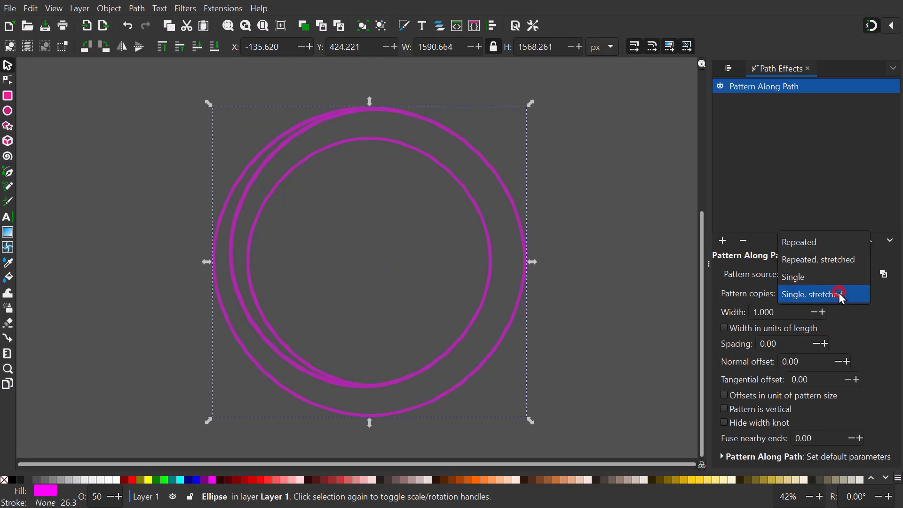
{"action": "left_click", "coordinate": [840, 262]}
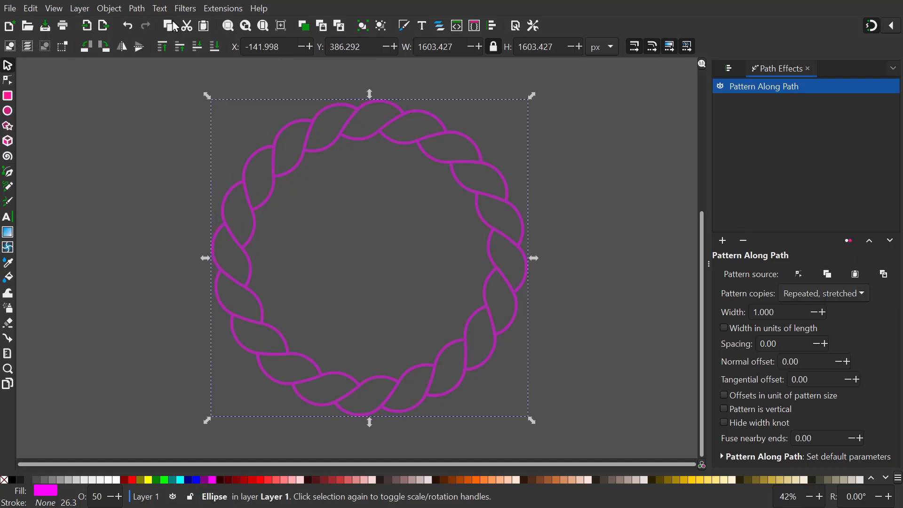
Step: Convert the rope ring from a path effect to a plain path and swap its fill and stroke
{"action": "left_click", "coordinate": [137, 8]}
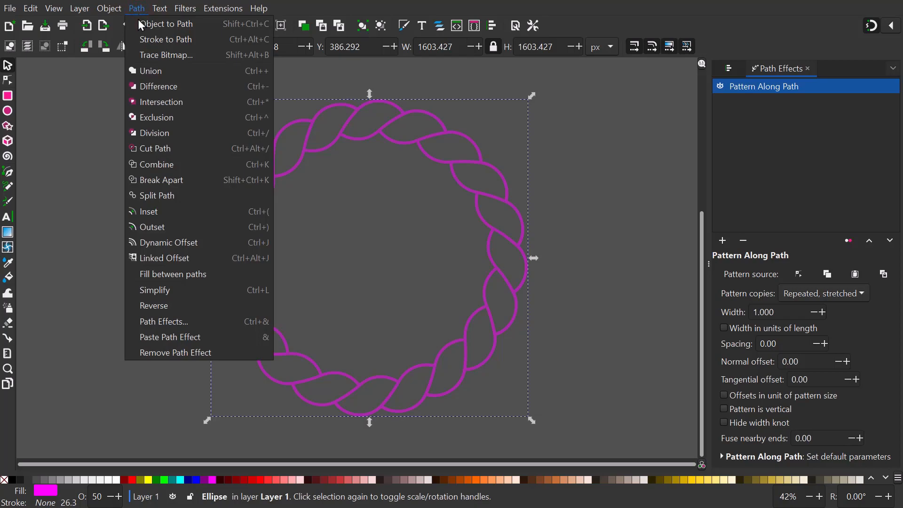
{"action": "left_click", "coordinate": [137, 21]}
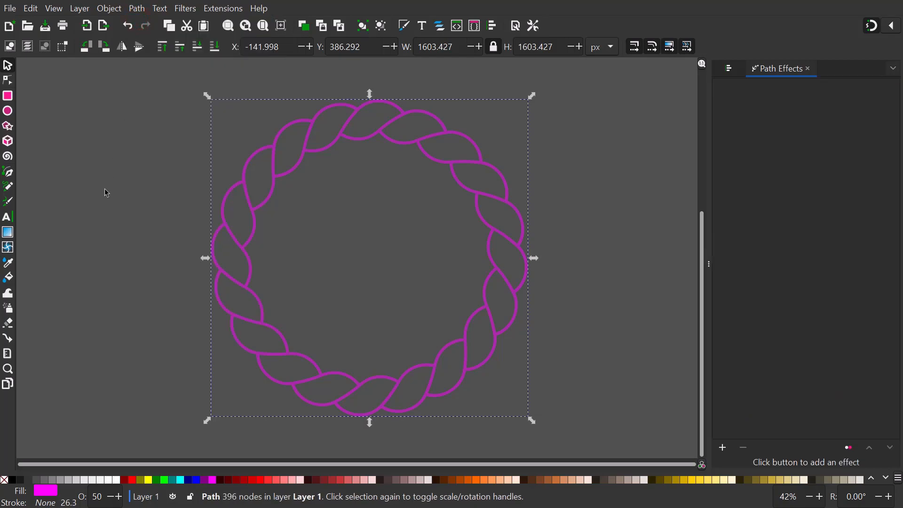
{"action": "right_click", "coordinate": [45, 491]}
{"action": "left_click", "coordinate": [71, 425]}
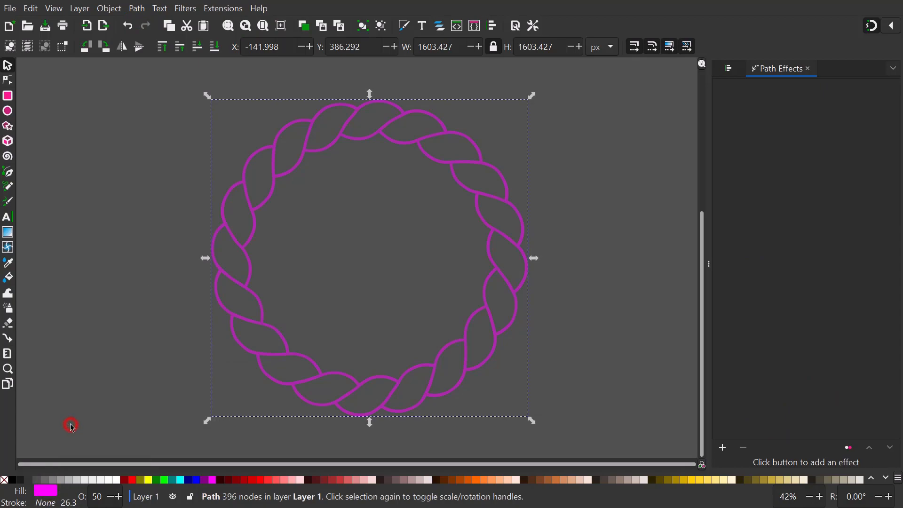
Step: Set the rope ring's stroke width to 6 mm with a round join and round cap
{"action": "right_click", "coordinate": [67, 500]}
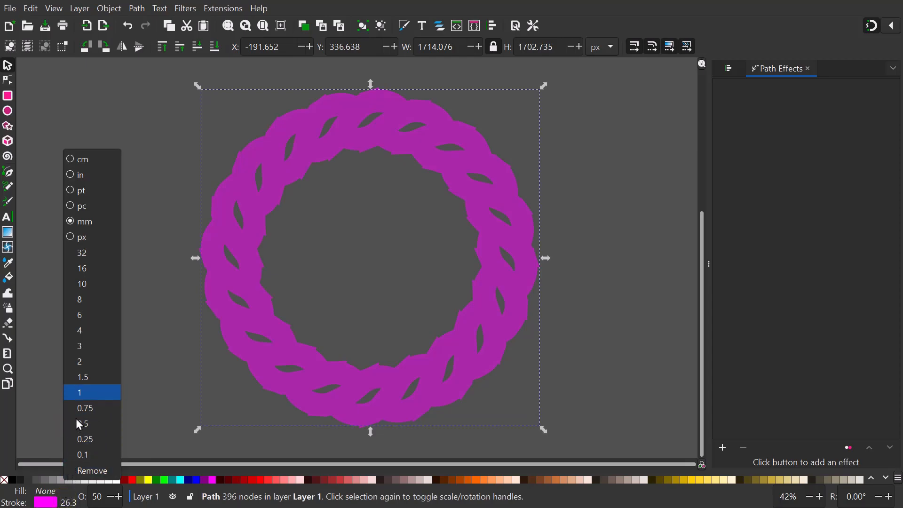
{"action": "left_click", "coordinate": [93, 315]}
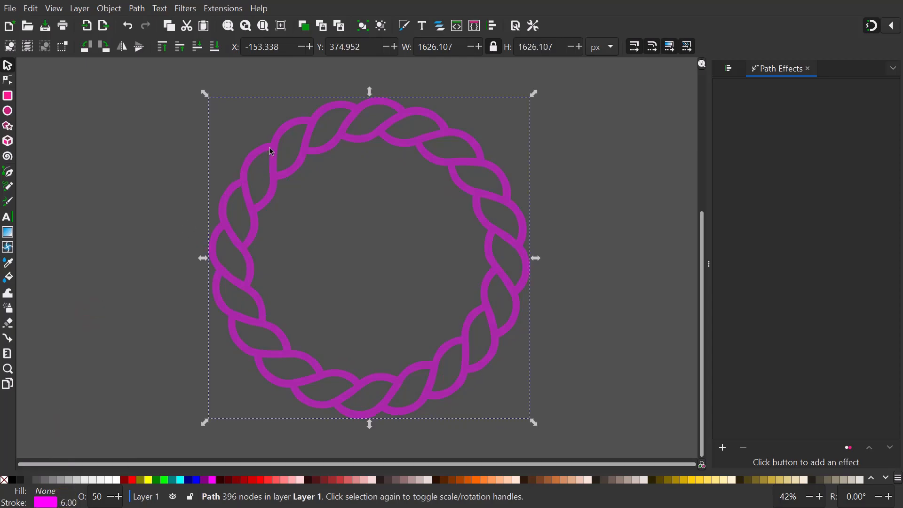
{"action": "left_click", "coordinate": [404, 27]}
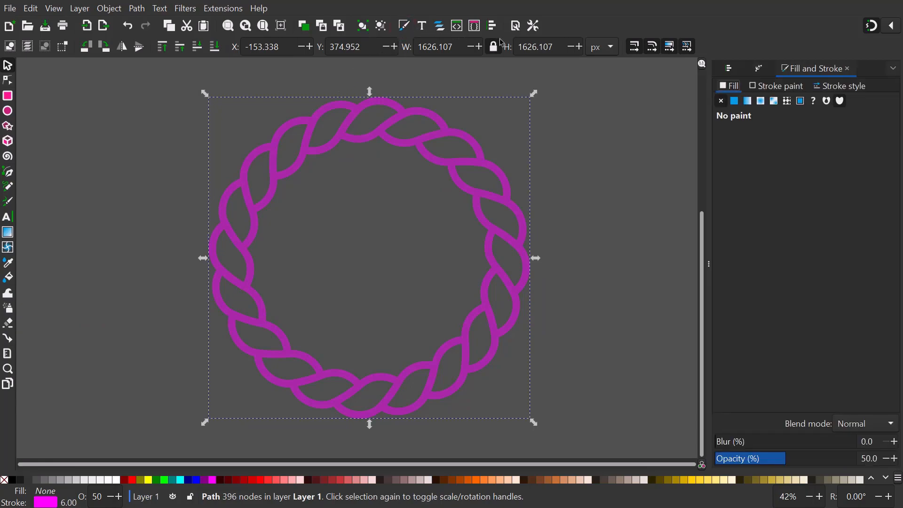
{"action": "left_click", "coordinate": [831, 88]}
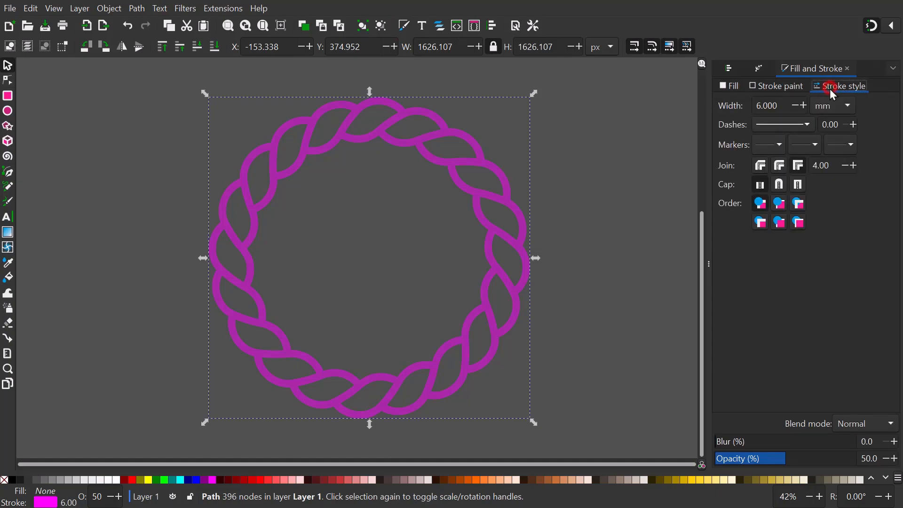
{"action": "left_click", "coordinate": [779, 166]}
{"action": "left_click", "coordinate": [779, 184]}
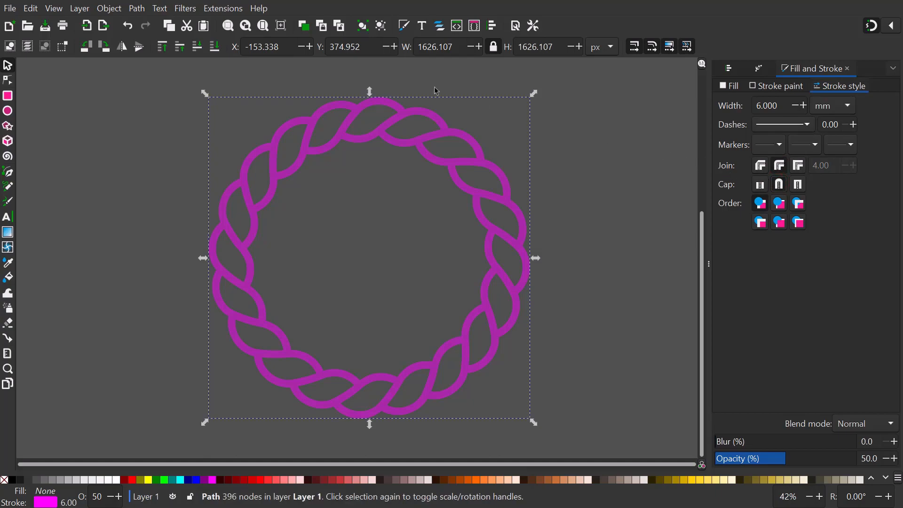
Step: Convert the rope ring's stroke to a path and break it apart into separate pieces
{"action": "left_click", "coordinate": [138, 8]}
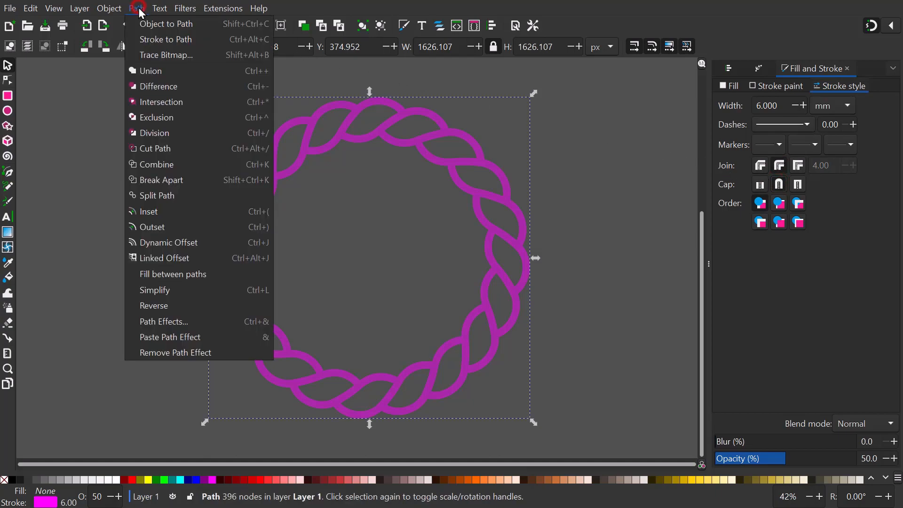
{"action": "left_click", "coordinate": [140, 36]}
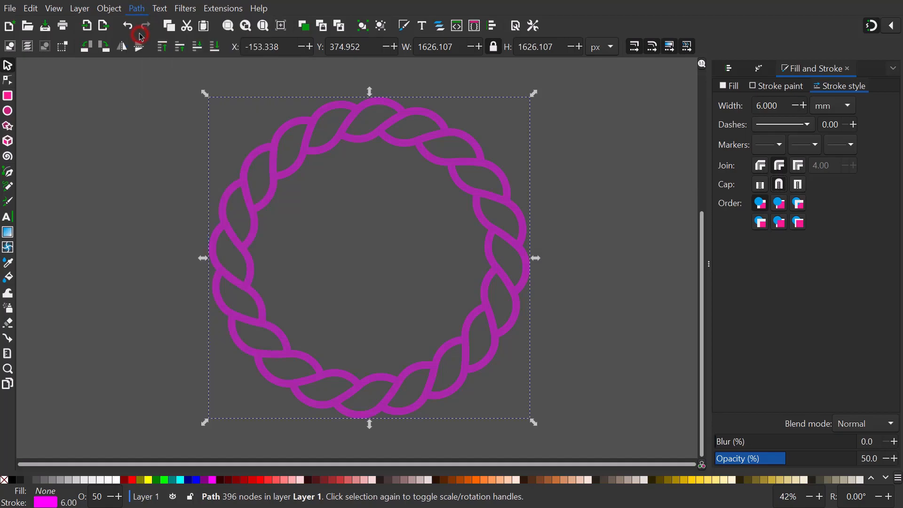
{"action": "left_click", "coordinate": [137, 9]}
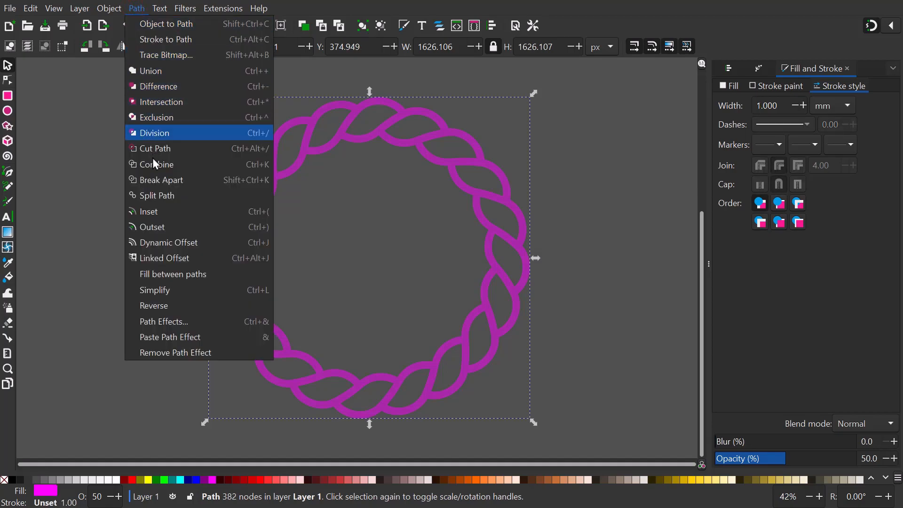
{"action": "left_click", "coordinate": [155, 180]}
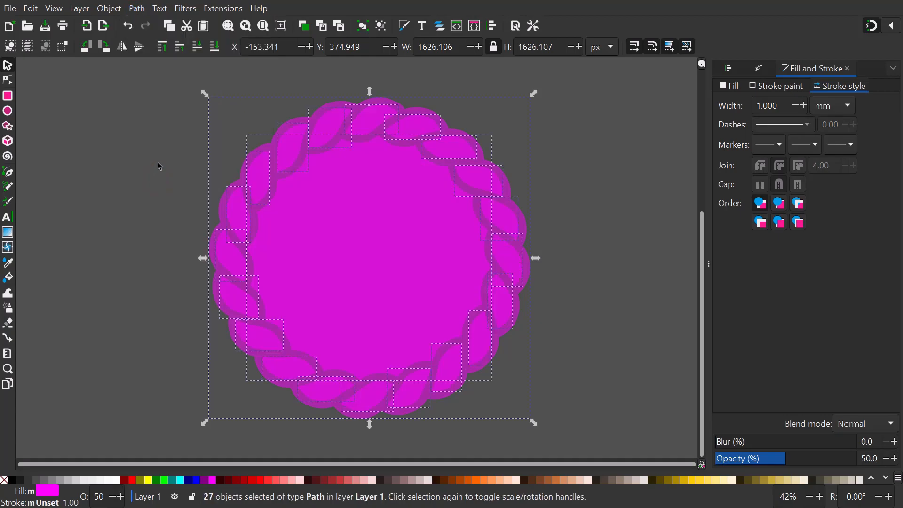
Step: Delete the large outer piece that surrounds the whole rope ring
{"action": "left_click", "coordinate": [163, 140]}
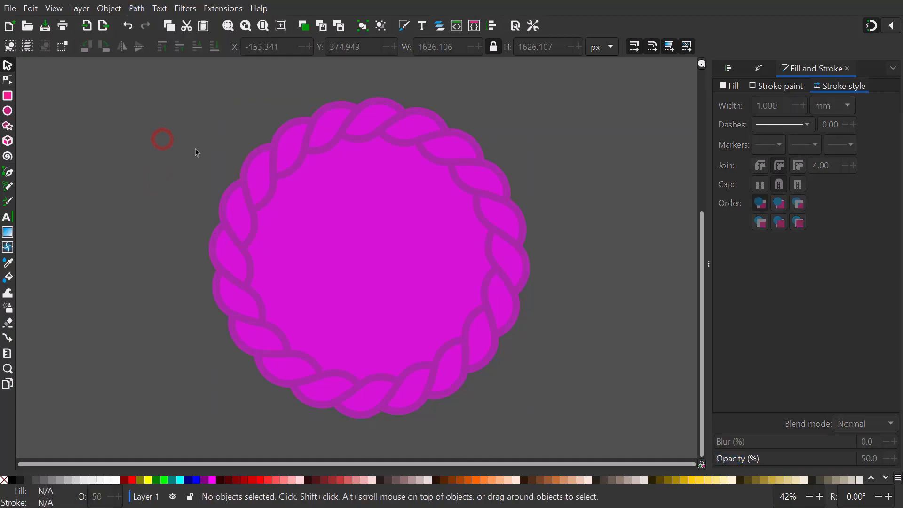
{"action": "left_click", "coordinate": [338, 194]}
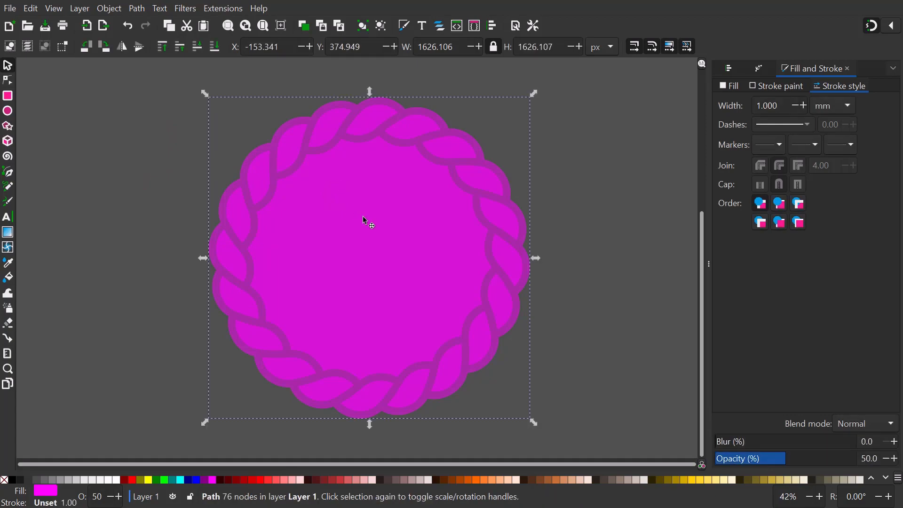
{"action": "right_click", "coordinate": [372, 226]}
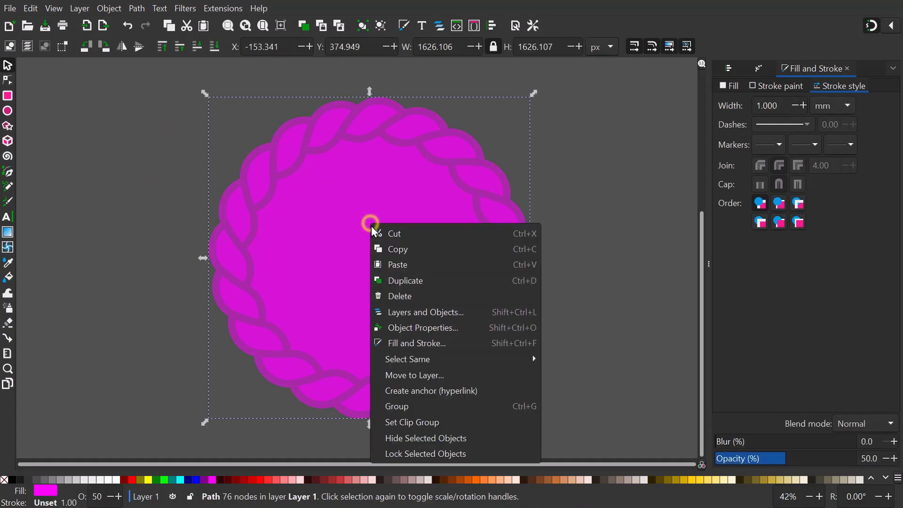
{"action": "left_click", "coordinate": [400, 296]}
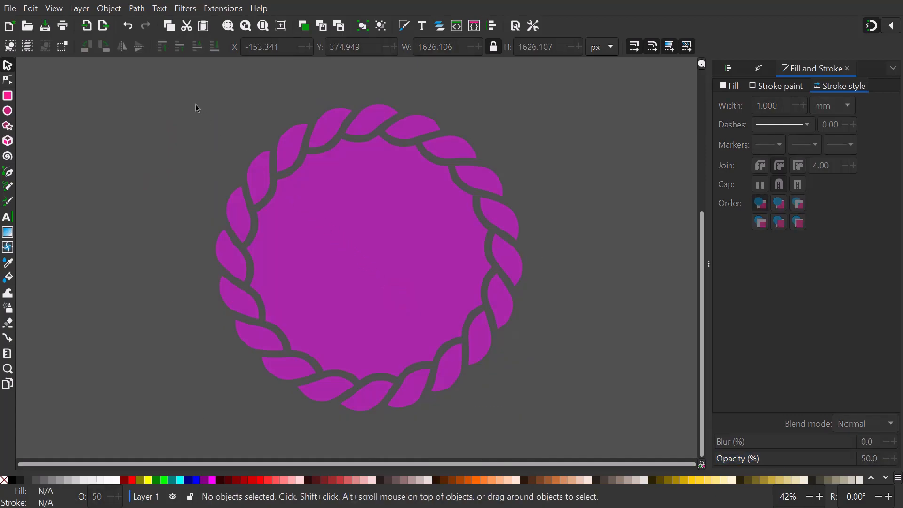
Step: Select all pieces, exclude every leaf-shaped rope segment from the selection, and delete the remaining inner pieces
{"action": "left_click_drag", "start_coordinate": [189, 99], "coordinate": [591, 429]}
{"action": "left_click", "coordinate": [367, 124], "text": "shift"}
{"action": "left_click", "coordinate": [333, 129], "text": "shift"}
{"action": "left_click", "coordinate": [290, 150], "text": "shift"}
{"action": "left_click", "coordinate": [264, 179], "text": "shift"}
{"action": "left_click", "coordinate": [242, 216], "text": "shift"}
{"action": "left_click", "coordinate": [231, 260], "text": "shift"}
{"action": "left_click", "coordinate": [241, 304], "text": "shift"}
{"action": "left_click", "coordinate": [259, 339], "text": "shift"}
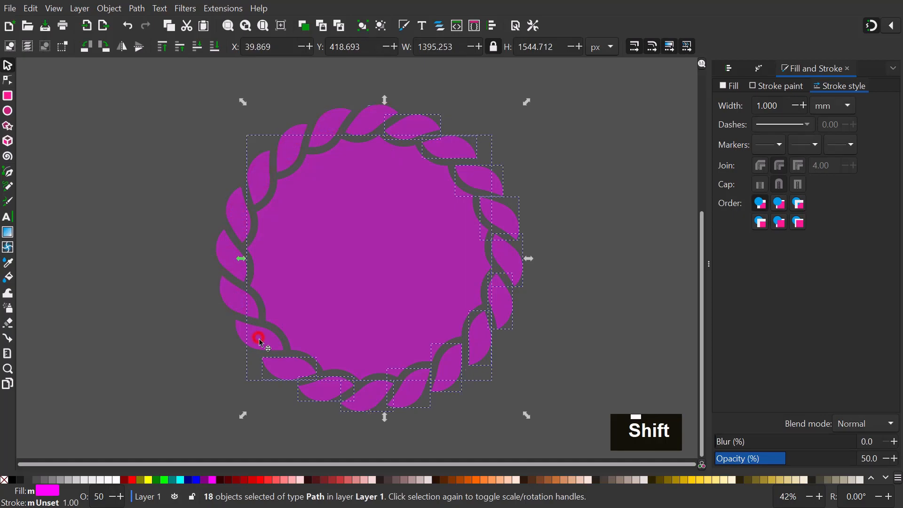
{"action": "left_click", "coordinate": [283, 368], "text": "shift"}
{"action": "left_click", "coordinate": [327, 395], "text": "shift"}
{"action": "left_click", "coordinate": [368, 401], "text": "shift"}
{"action": "left_click", "coordinate": [407, 398], "text": "shift"}
{"action": "left_click", "coordinate": [455, 374], "text": "shift"}
{"action": "left_click", "coordinate": [474, 347], "text": "shift"}
{"action": "left_click", "coordinate": [502, 308], "text": "shift"}
{"action": "left_click", "coordinate": [512, 257], "text": "shift"}
{"action": "left_click", "coordinate": [508, 218], "text": "shift"}
{"action": "left_click", "coordinate": [484, 184], "text": "shift"}
{"action": "left_click", "coordinate": [455, 154], "text": "shift"}
{"action": "left_click", "coordinate": [418, 130], "text": "shift"}
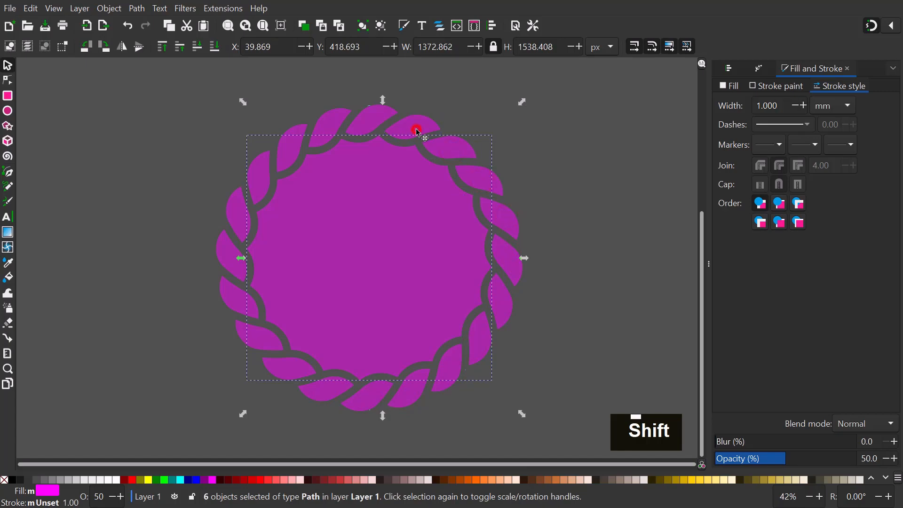
{"action": "right_click", "coordinate": [378, 209]}
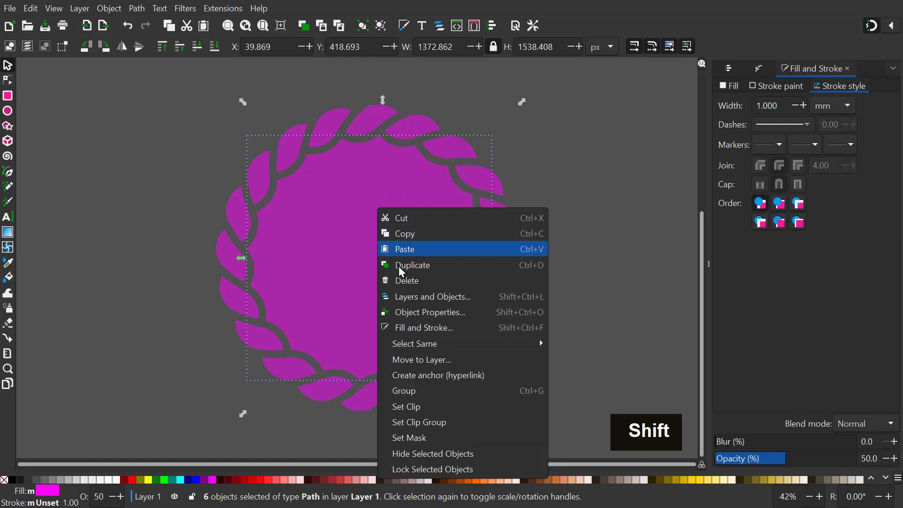
{"action": "left_click", "coordinate": [406, 283]}
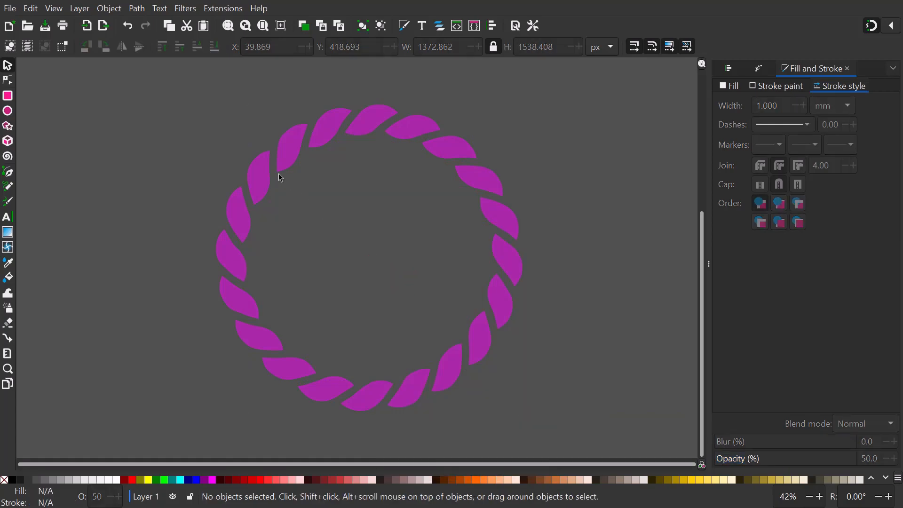
Step: Unite all the leaf-shaped rope segments into a single path with Union
{"action": "left_click_drag", "start_coordinate": [190, 99], "coordinate": [567, 419]}
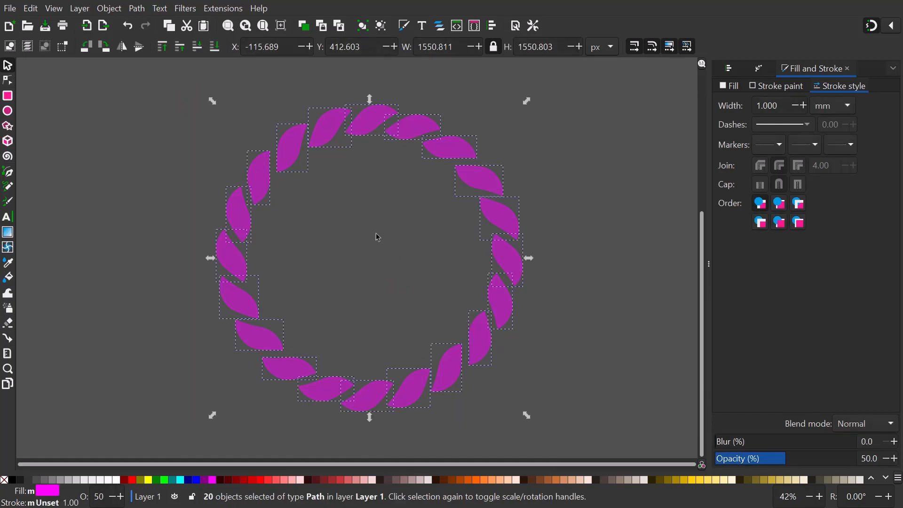
{"action": "left_click", "coordinate": [139, 9]}
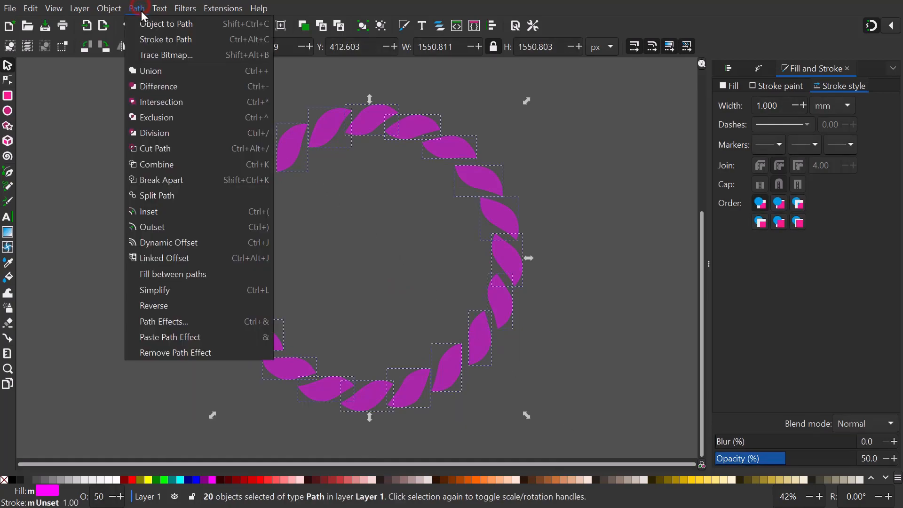
{"action": "left_click", "coordinate": [148, 71]}
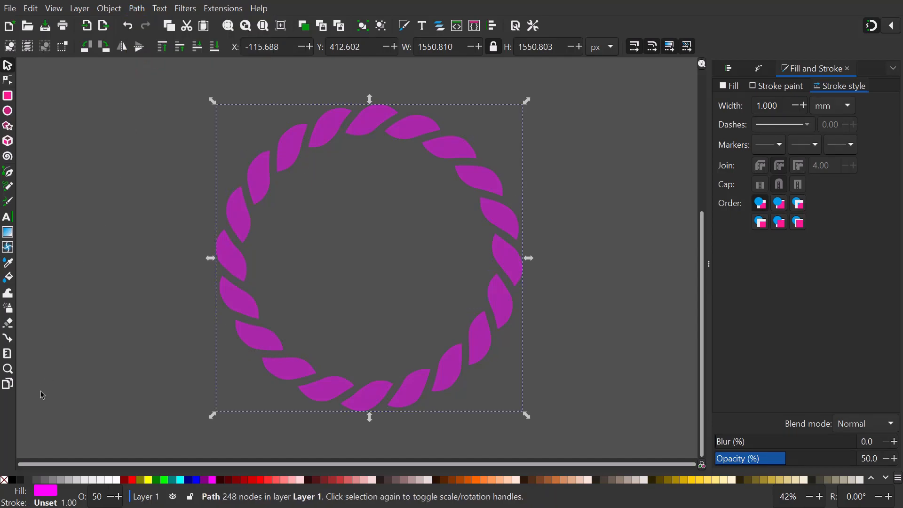
Step: Give the rope ring a black fill, remove its stroke and set its opacity to 100%
{"action": "right_click", "coordinate": [12, 479]}
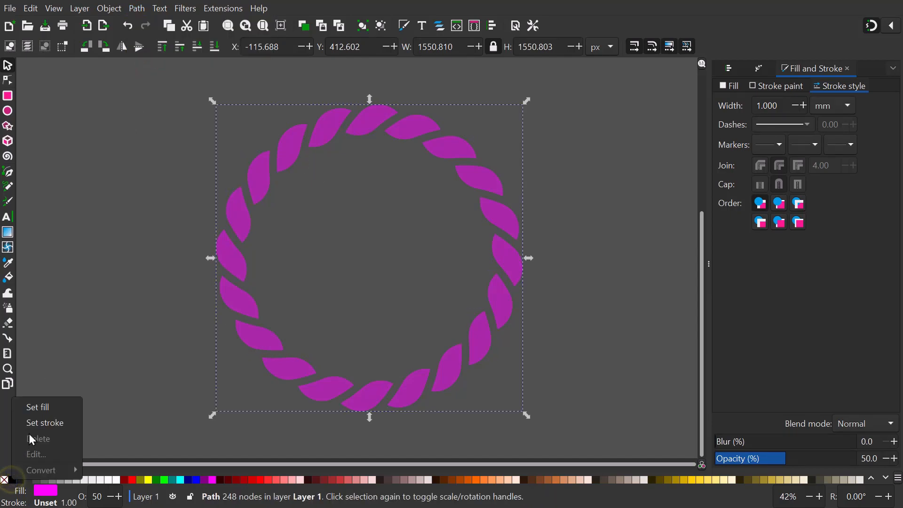
{"action": "left_click", "coordinate": [38, 406]}
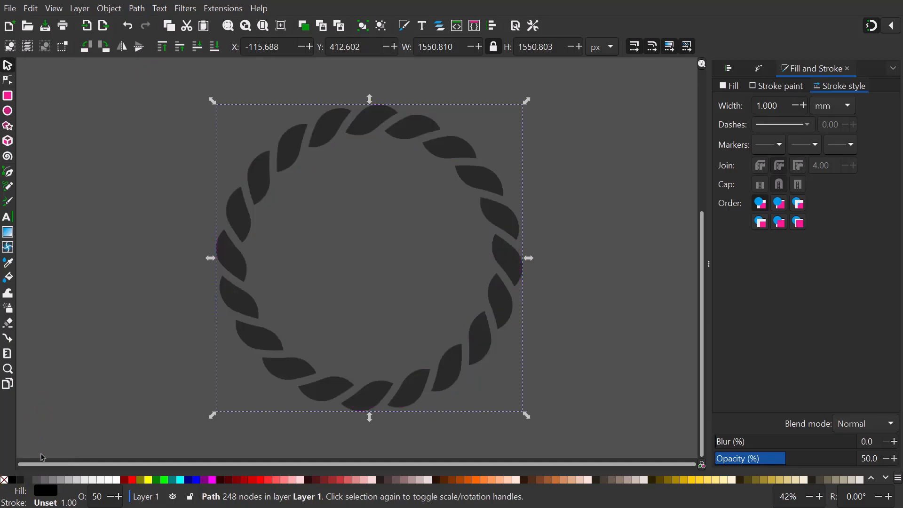
{"action": "right_click", "coordinate": [49, 501]}
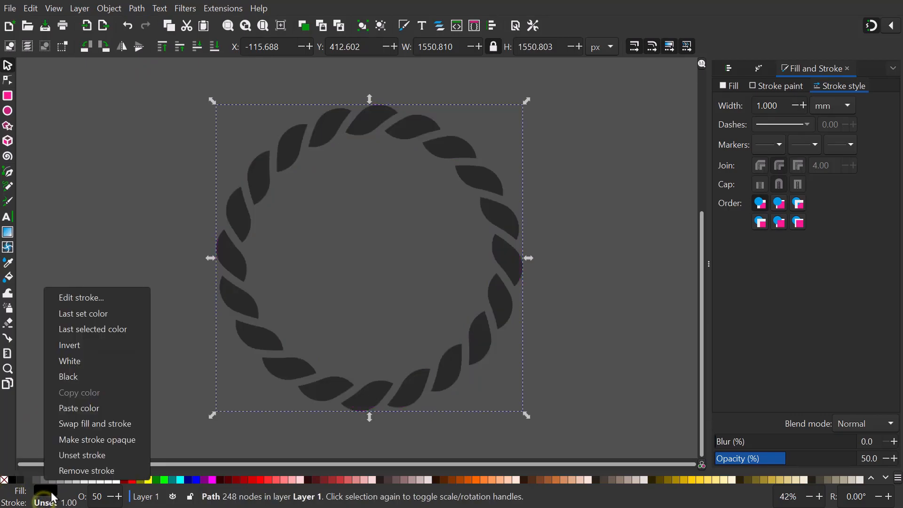
{"action": "left_click", "coordinate": [63, 470]}
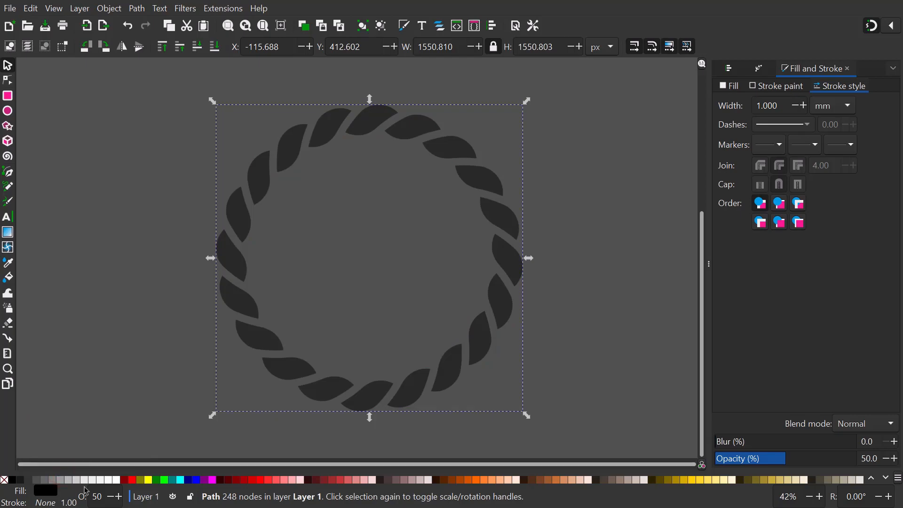
{"action": "right_click", "coordinate": [96, 497]}
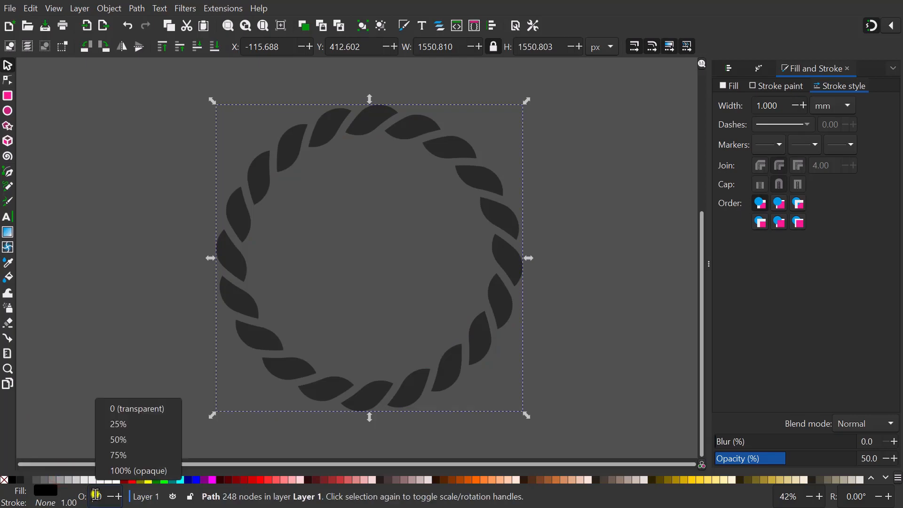
{"action": "left_click", "coordinate": [106, 474]}
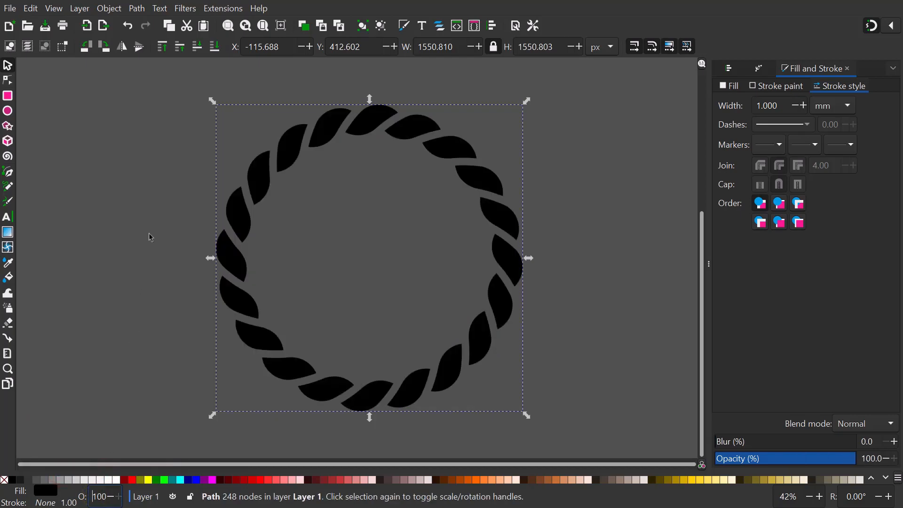
{"action": "left_click", "coordinate": [168, 142]}
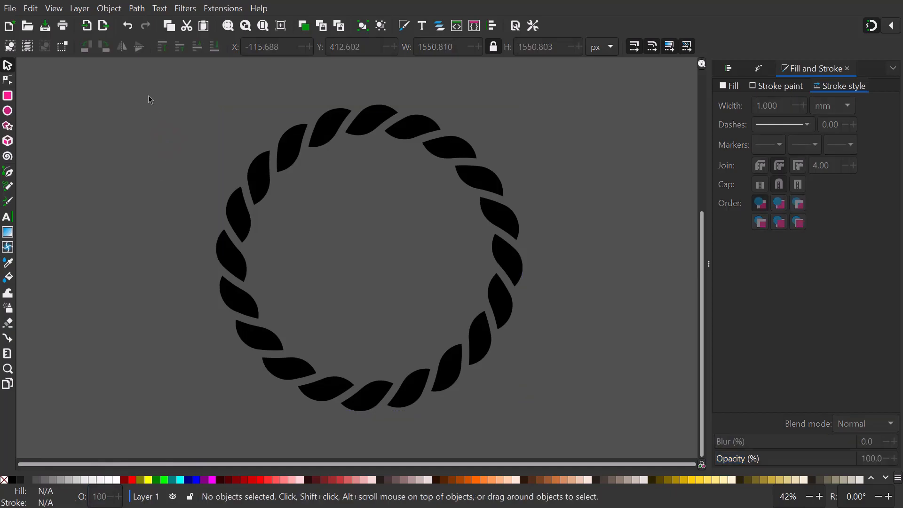
Step: Place the plain anchor symbol from the United States National Park symbol set inside the rope ring
{"action": "left_click", "coordinate": [114, 10]}
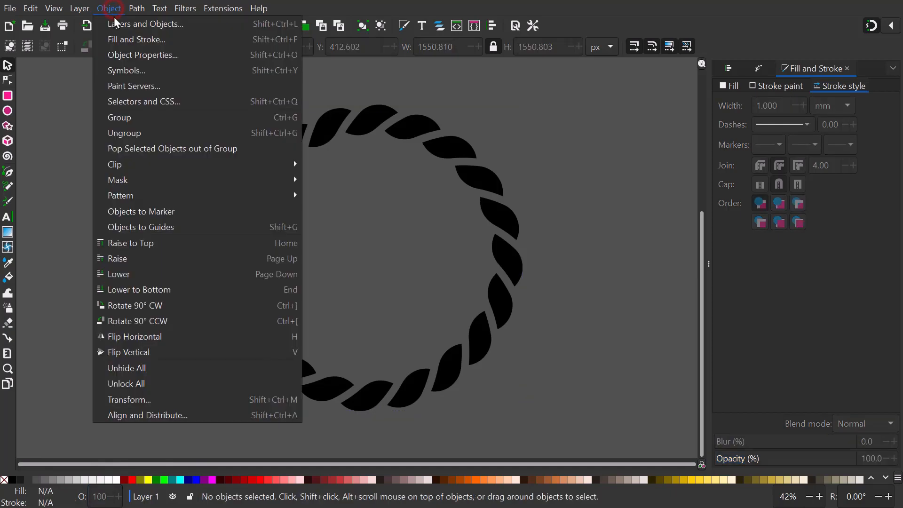
{"action": "left_click", "coordinate": [117, 73]}
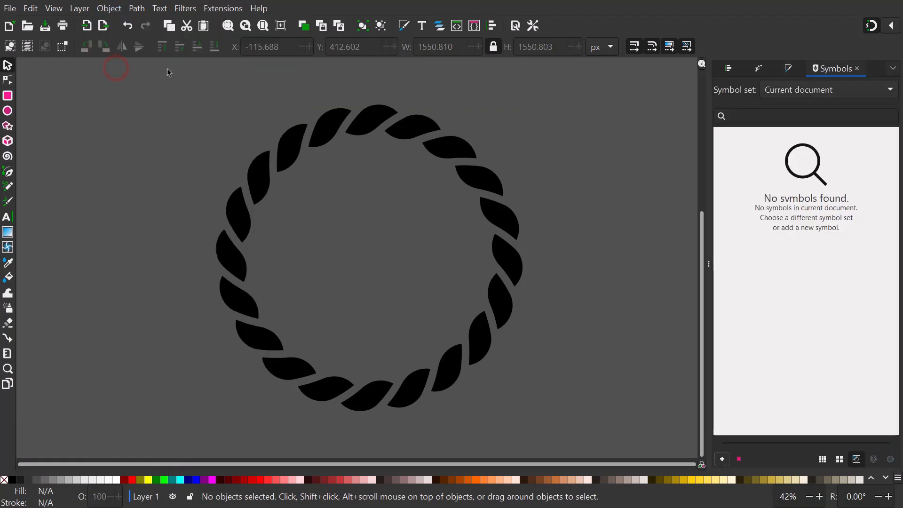
{"action": "left_click", "coordinate": [776, 92]}
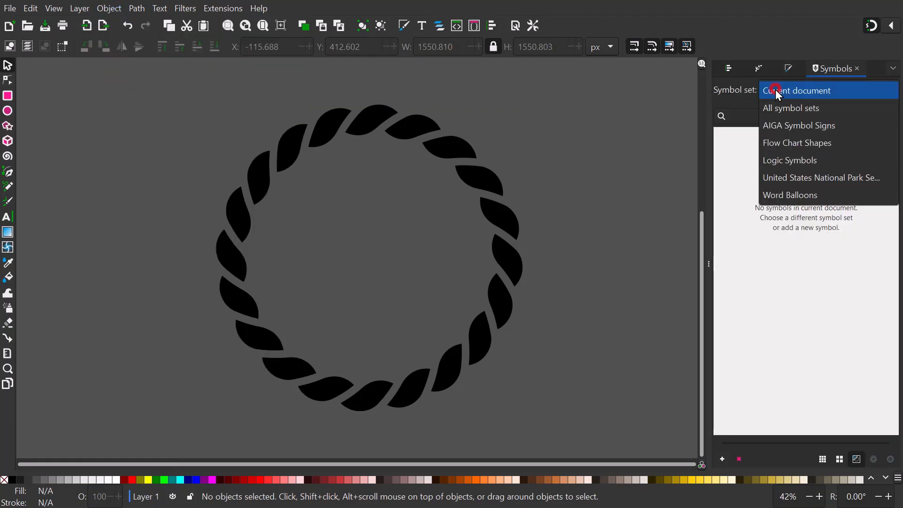
{"action": "left_click", "coordinate": [779, 175]}
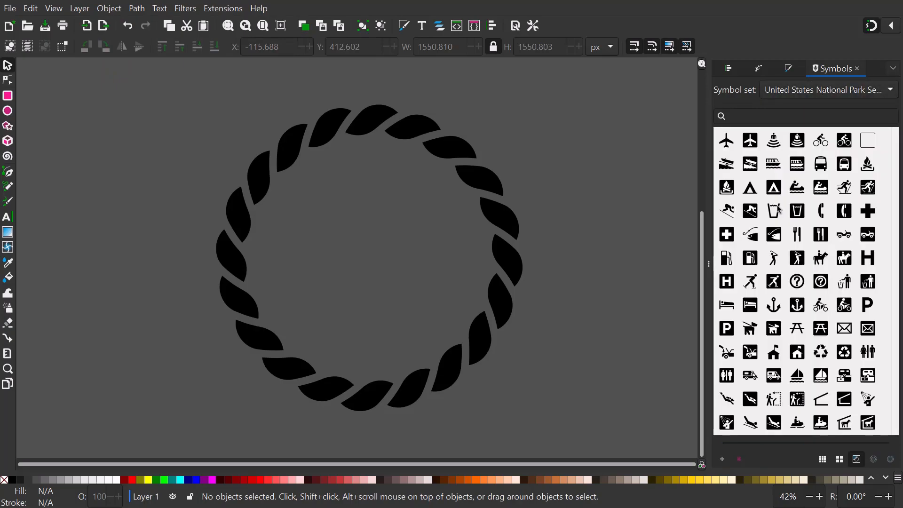
{"action": "left_click_drag", "start_coordinate": [773, 305], "coordinate": [378, 252]}
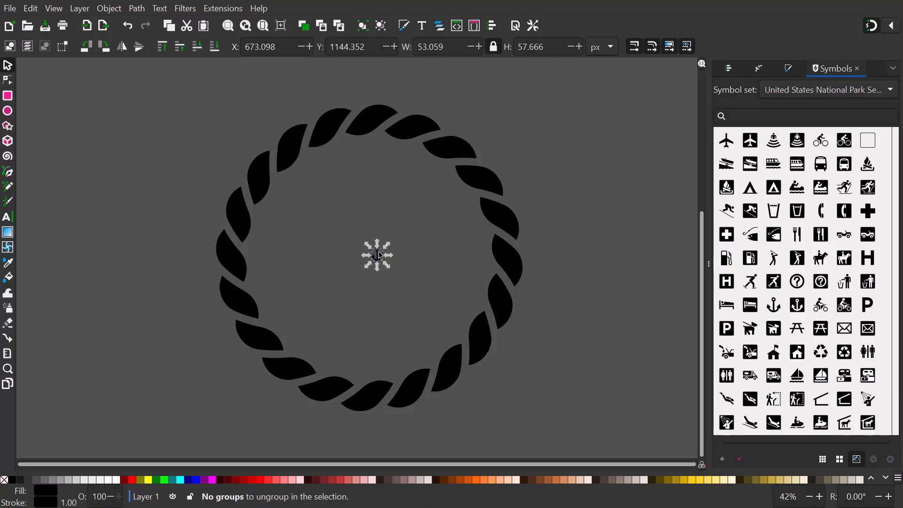
Step: Scale the anchor proportionally to a height of 1400/1.618 px
{"action": "double_click", "coordinate": [550, 50]}
{"action": "type", "text": "1400"}
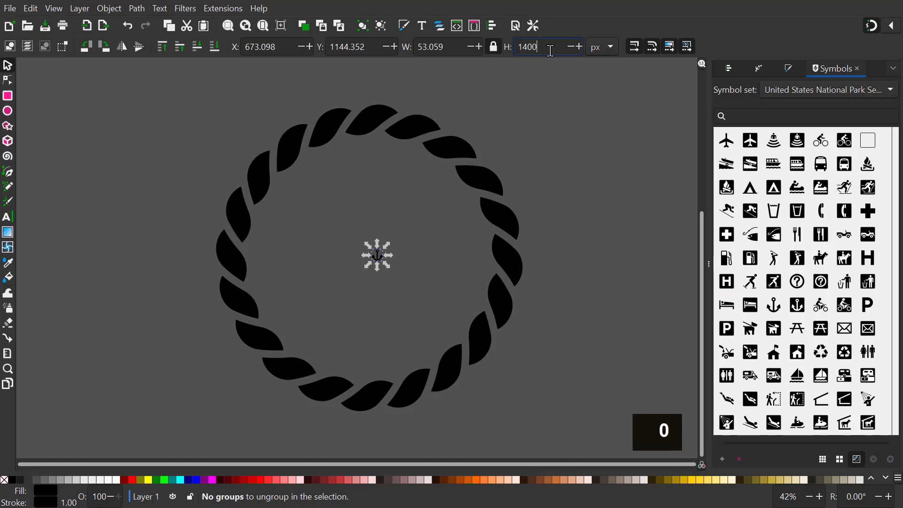
{"action": "type", "text": "/1.6"}
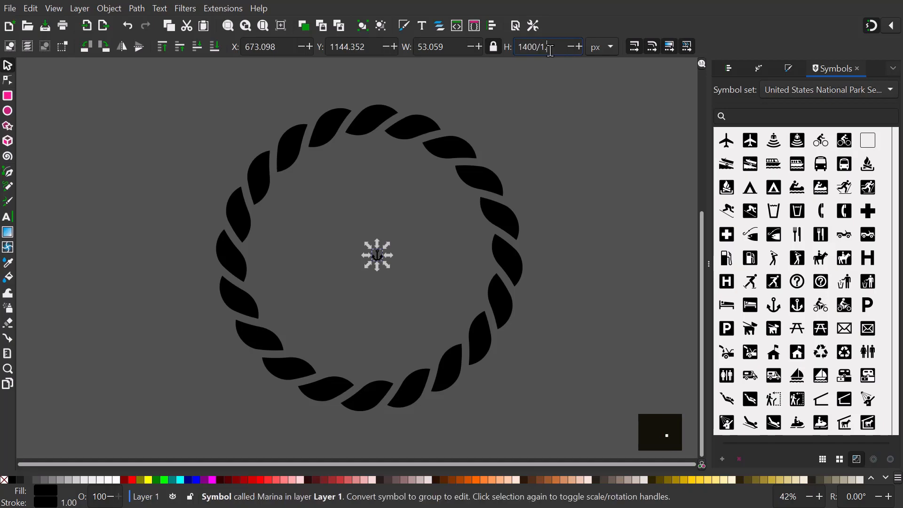
{"action": "type", "text": "1"}
{"action": "type", "text": "8"}
{"action": "key", "text": "Return"}
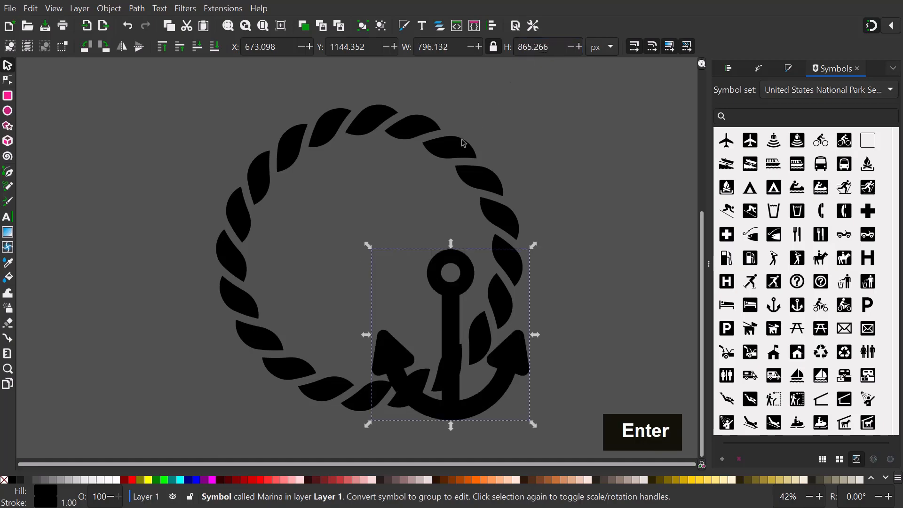
Step: Center the anchor on the rope ring horizontally and vertically, relative to the last selected object
{"action": "key", "text": "shift"}
{"action": "left_click", "coordinate": [453, 152], "text": "shift"}
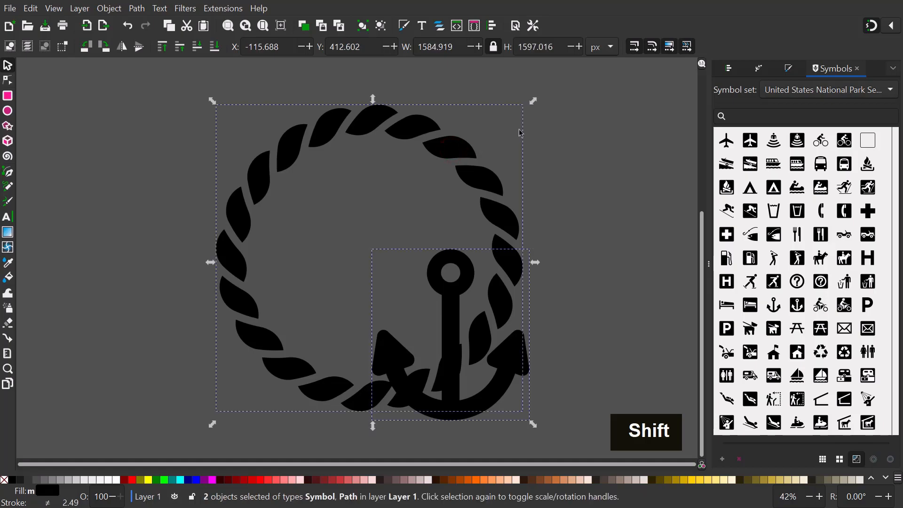
{"action": "left_click", "coordinate": [729, 69]}
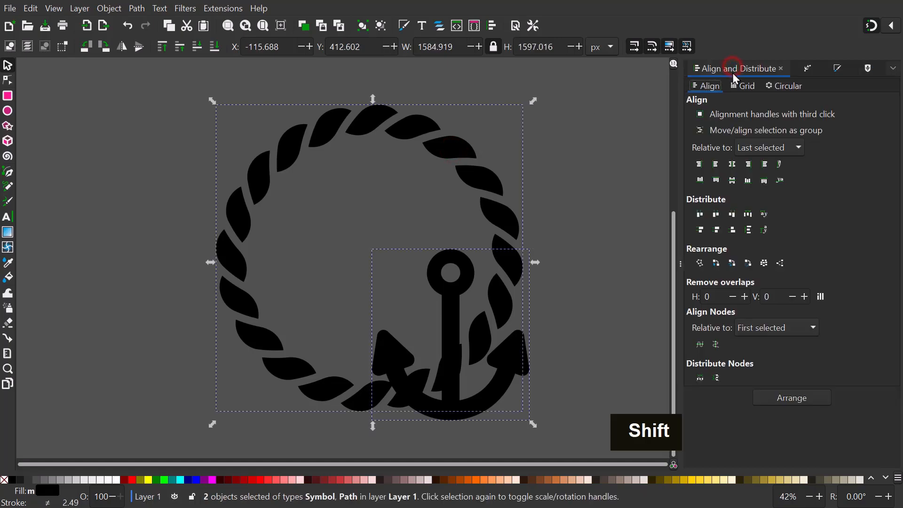
{"action": "left_click", "coordinate": [734, 165]}
{"action": "left_click", "coordinate": [734, 180]}
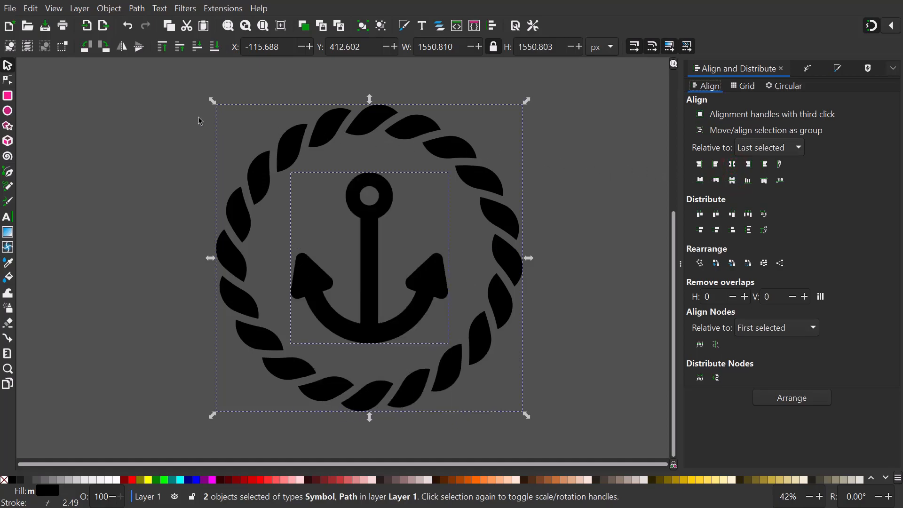
{"action": "left_click", "coordinate": [183, 118]}
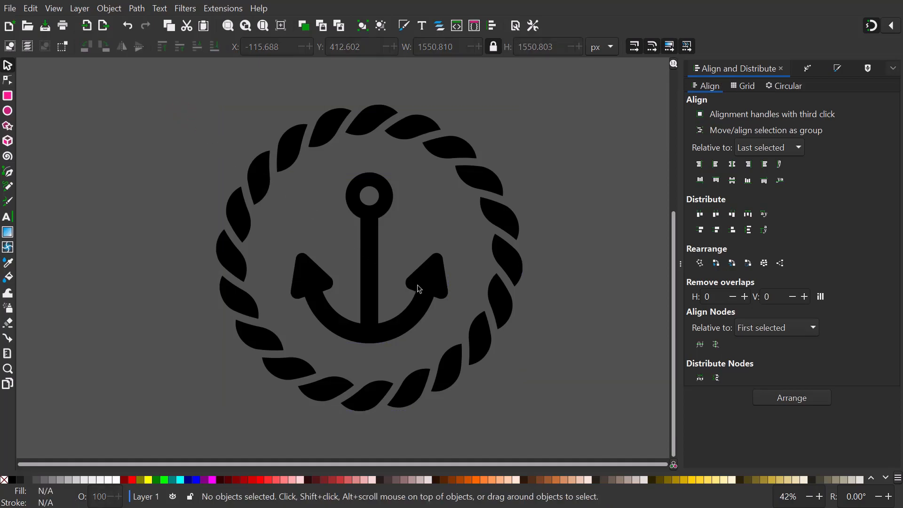